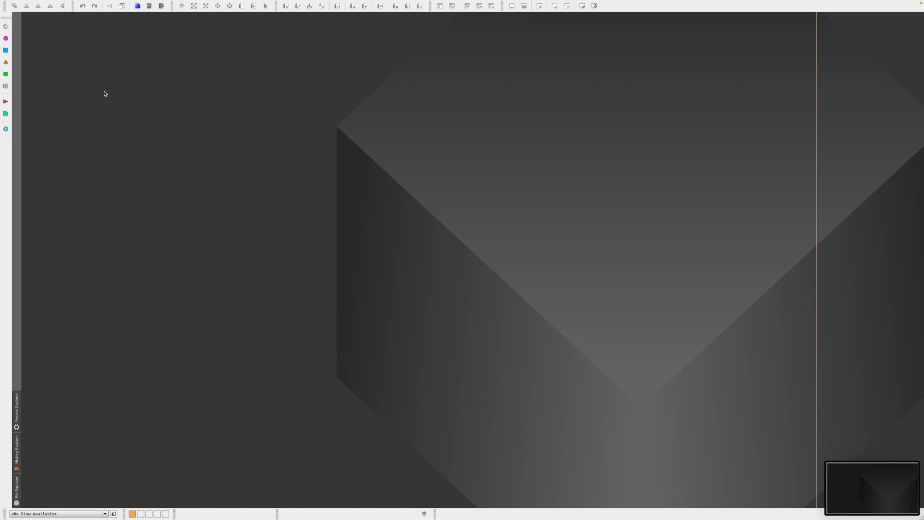
Open the File menu while the workspace is still empty
left_click(53, 4)
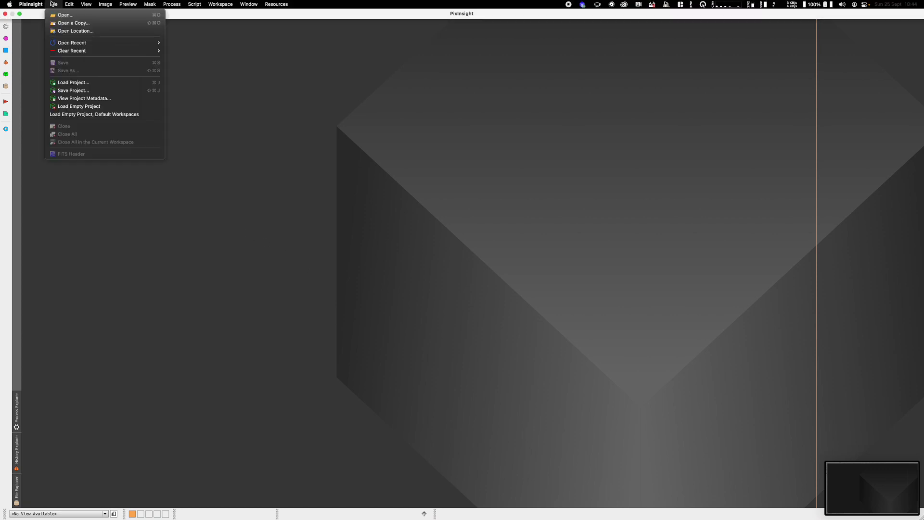
Load M33-Red-lpc, M33-Green-lpc and M33-Blue-lpc.fits together as 6314x4258 grayscale frames
left_click(202, 115)
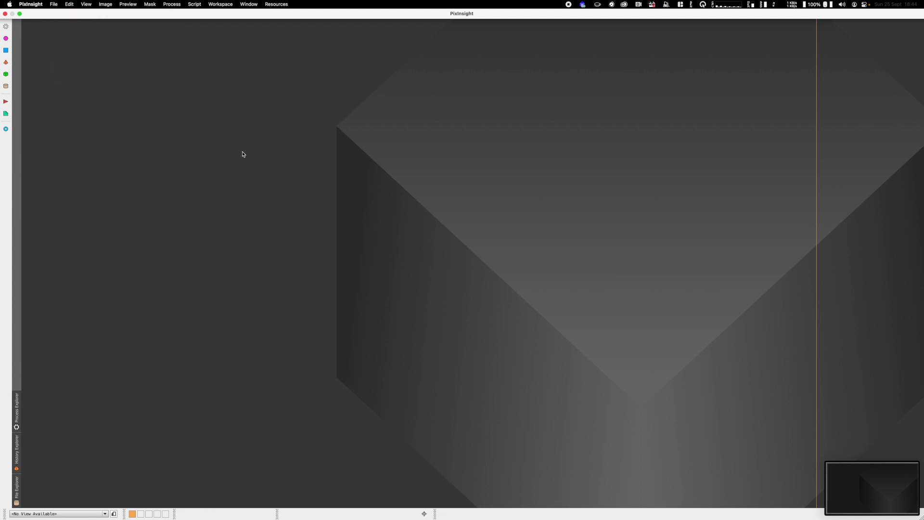
key("super+o")
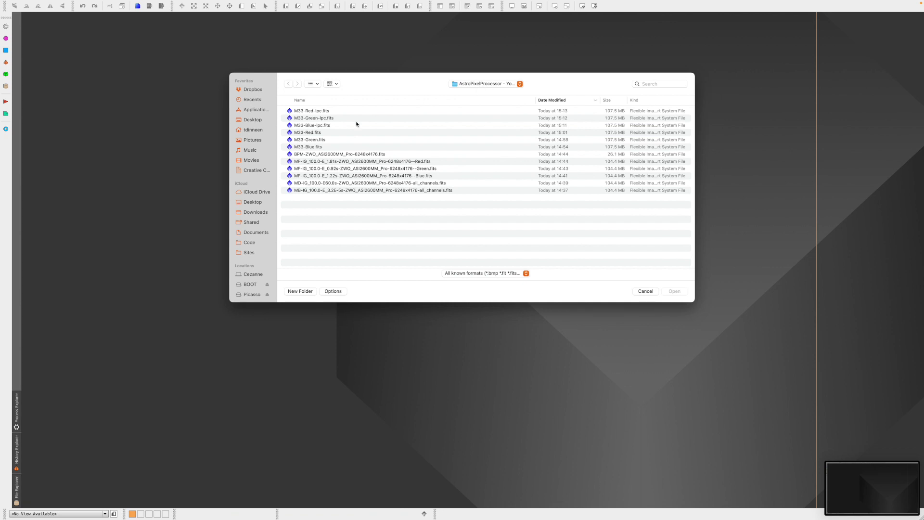
left_click(324, 111)
left_click(326, 119, "shift")
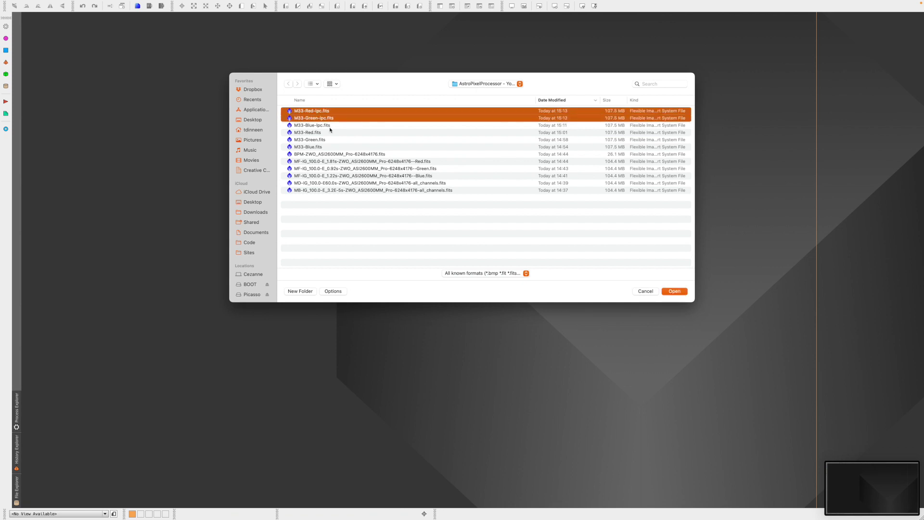
left_click(330, 129, "shift")
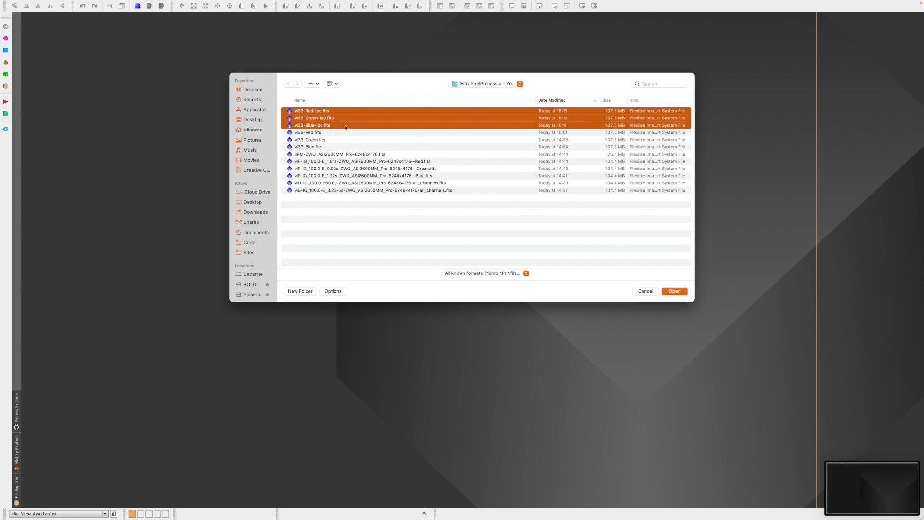
left_click(674, 292)
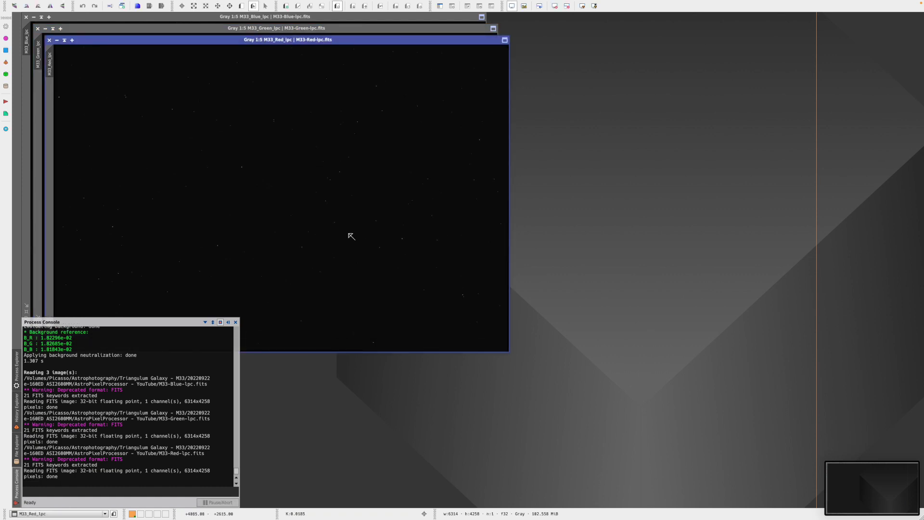
Close the Process Console and auto-stretch the red frame, moving its window right
left_click_drag(350, 44, 391, 51)
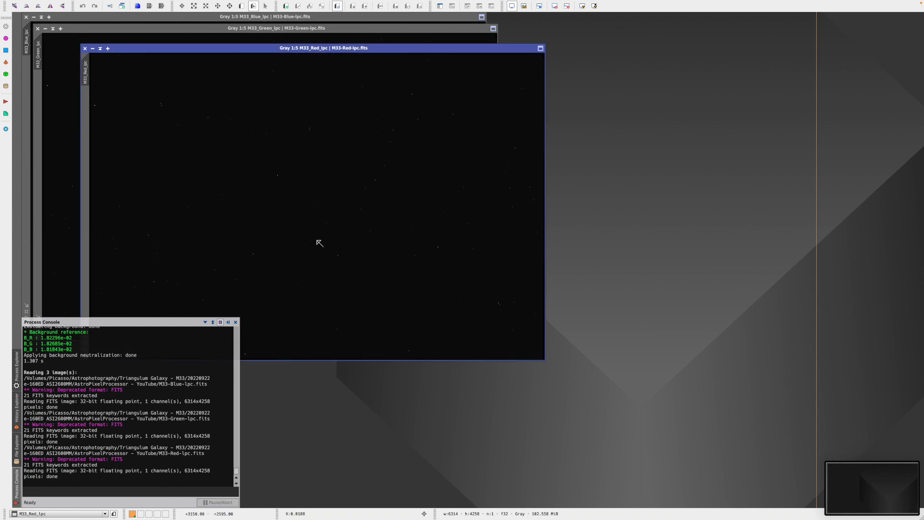
left_click(236, 322)
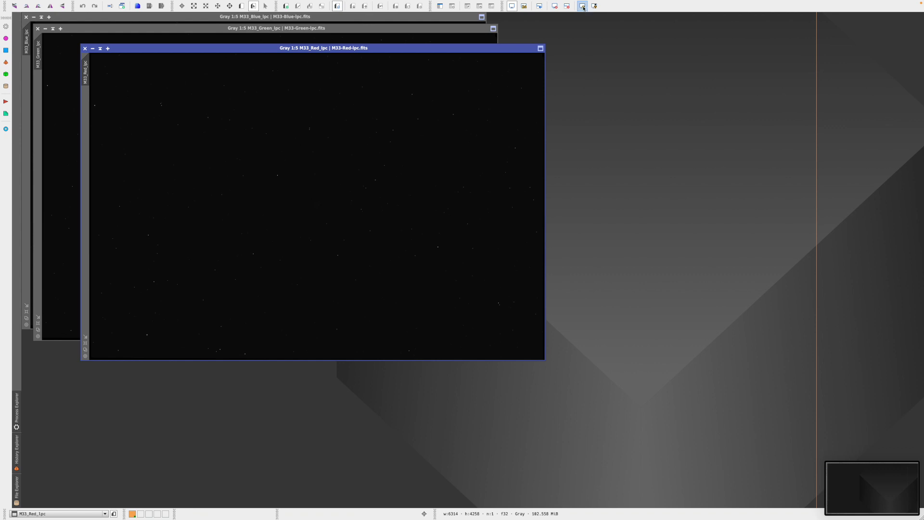
left_click(583, 6)
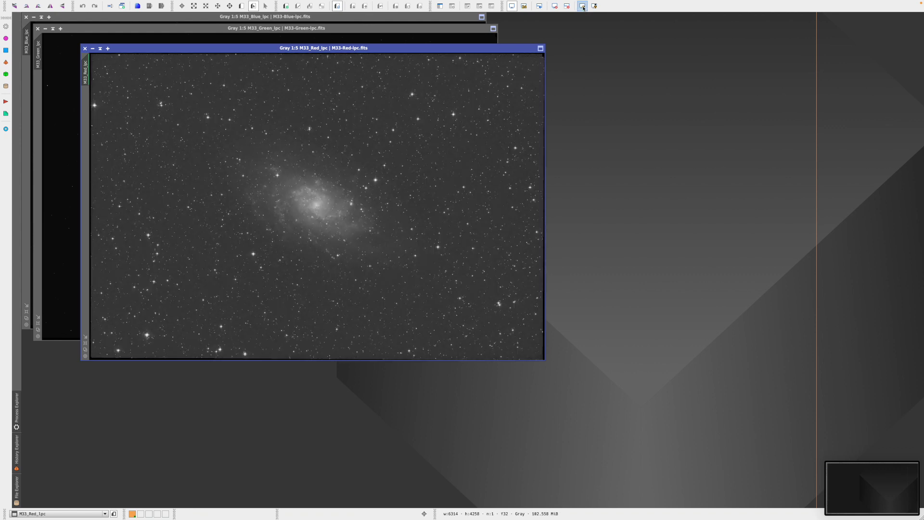
left_click_drag(417, 51, 600, 85)
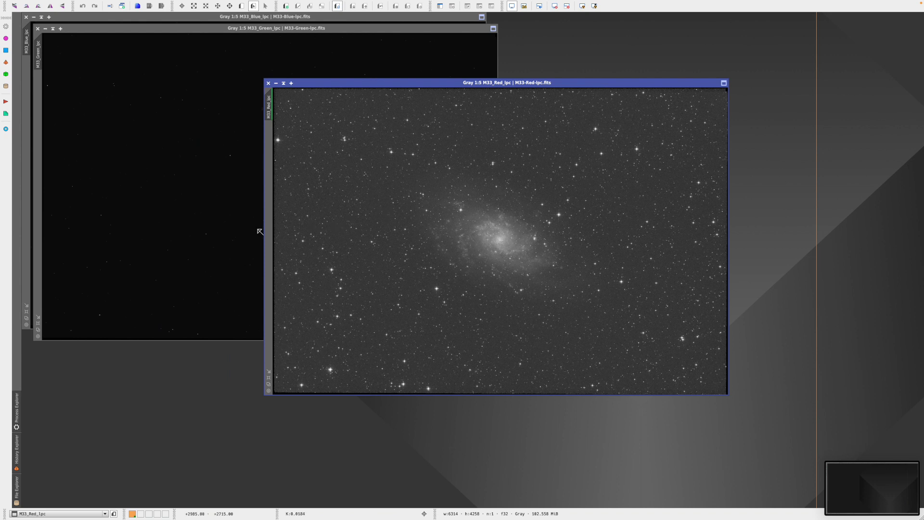
Auto-stretch the green and blue frames, shifting the green window down and right
left_click(234, 29)
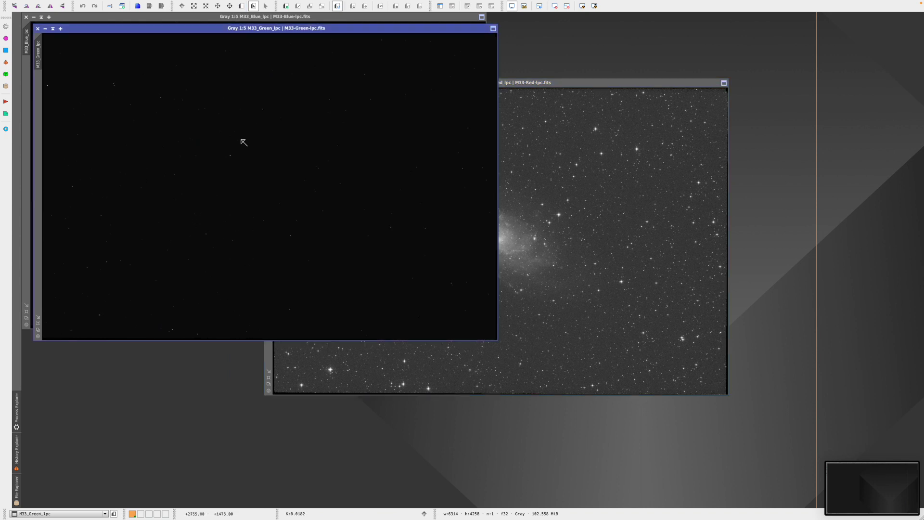
key("ctrl+a")
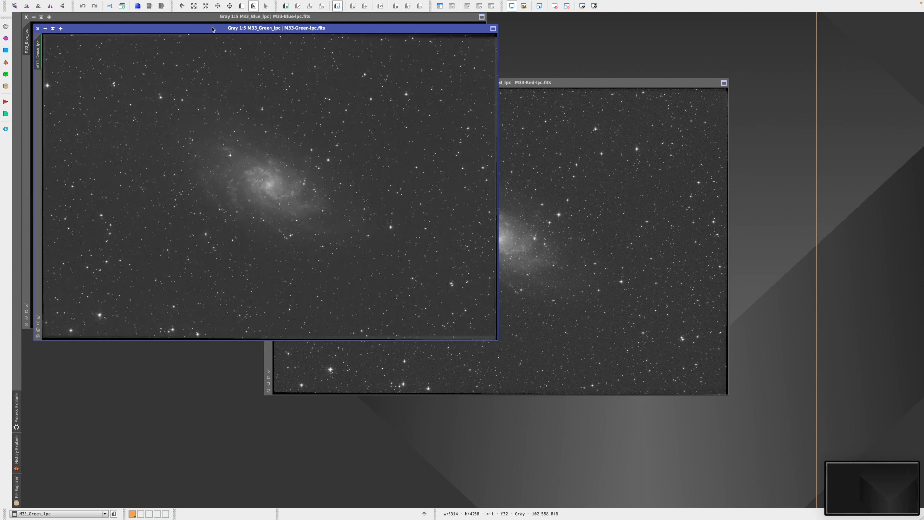
left_click_drag(214, 28, 250, 113)
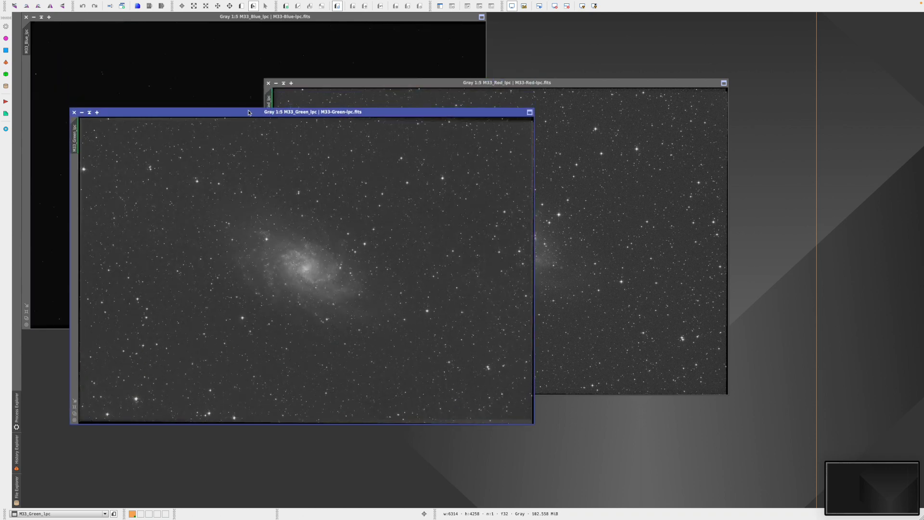
left_click(226, 19)
key("ctrl+a")
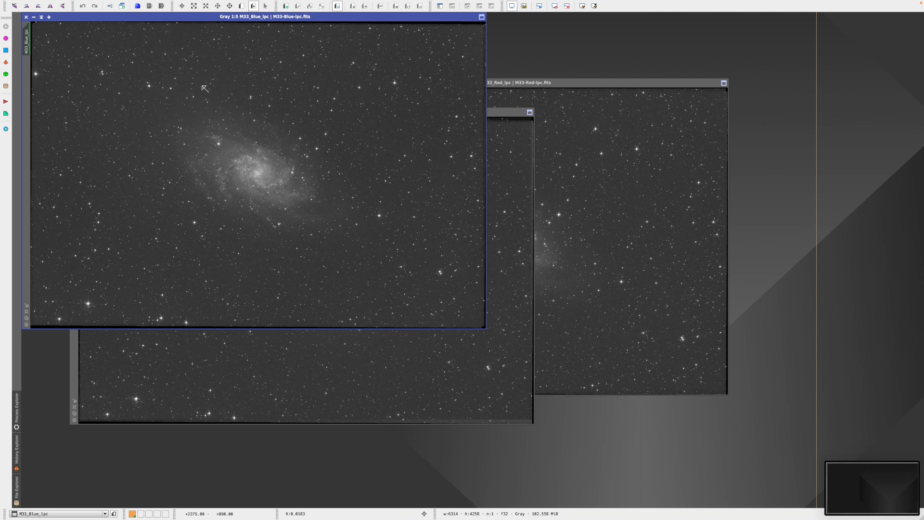
Set the channel view identifiers to Blue, Green and Red, then zoom out the Red view
double_click(27, 46)
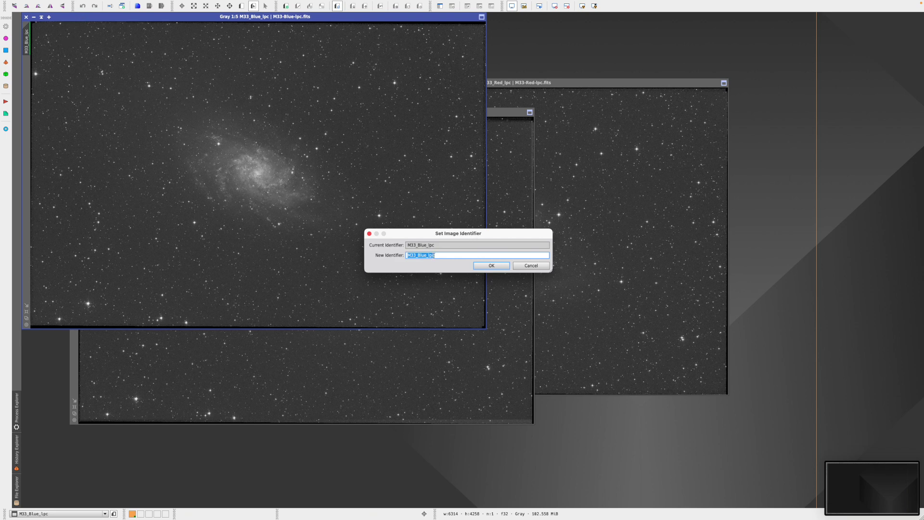
type("Blue")
key("Return")
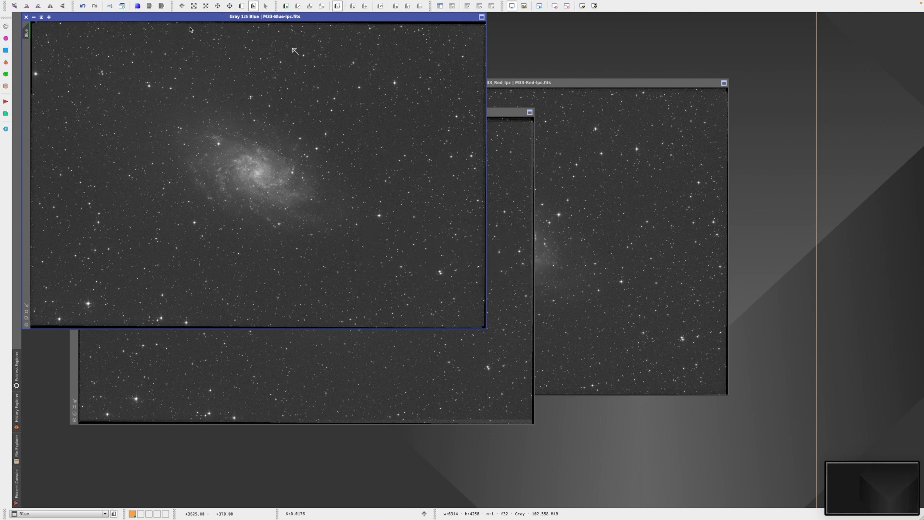
left_click(503, 113)
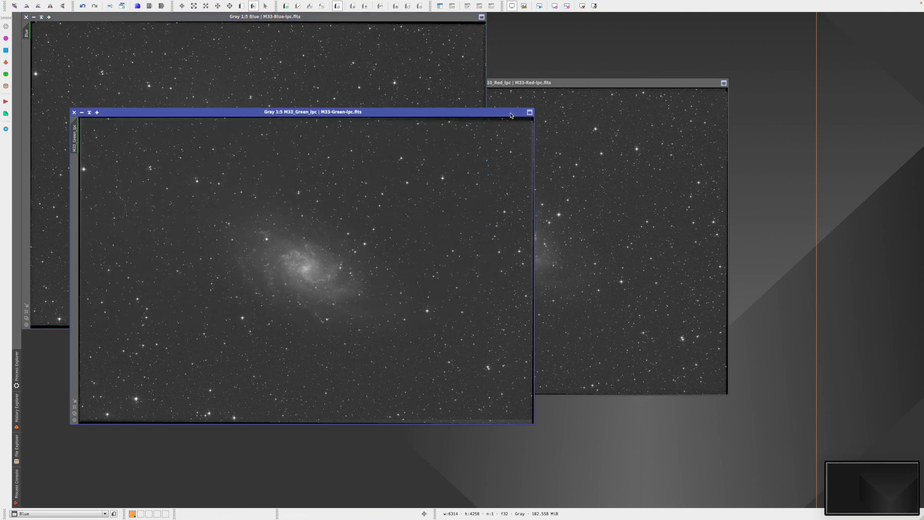
double_click(76, 147)
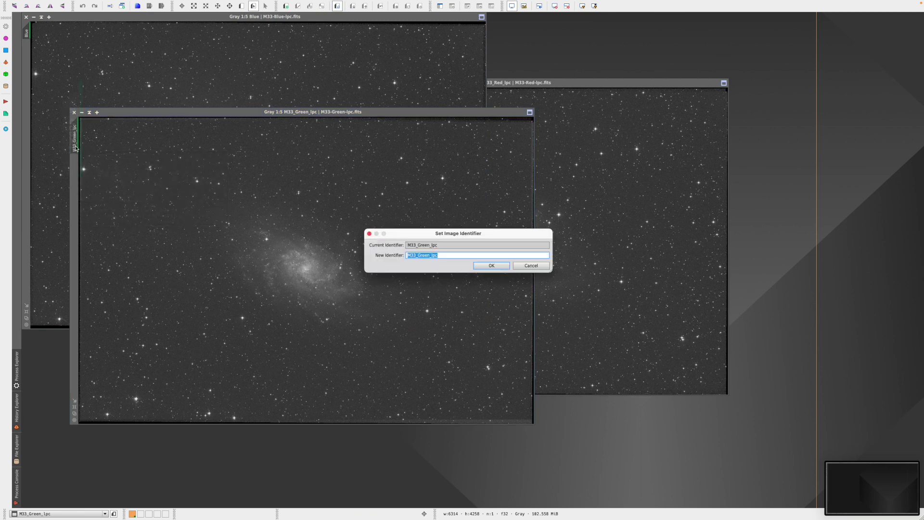
type("Green")
key("Return")
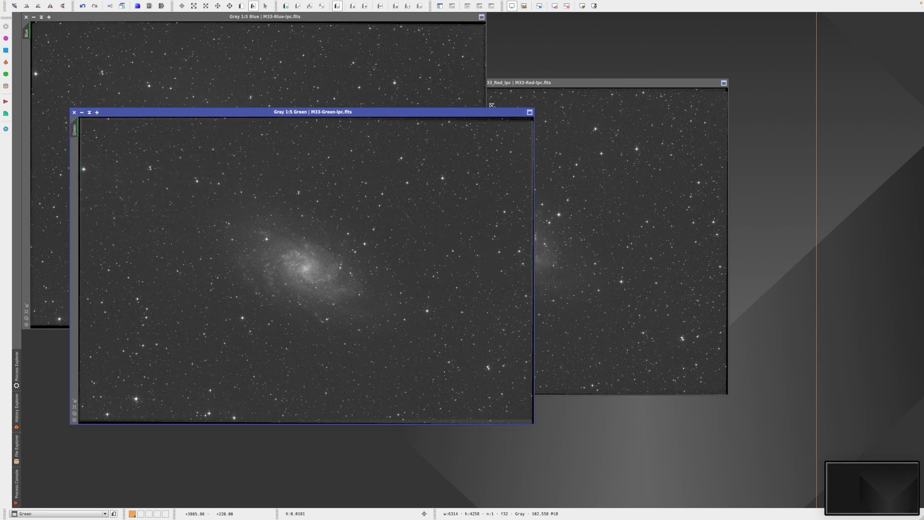
left_click(541, 83)
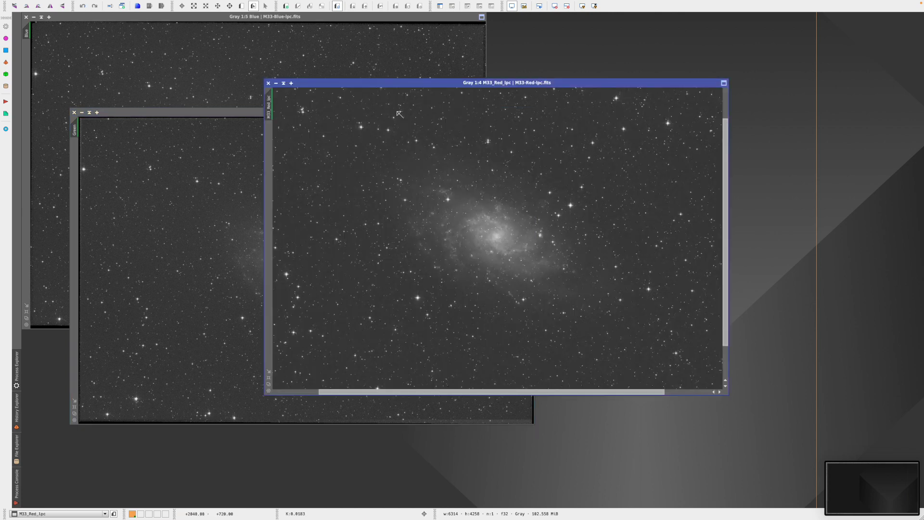
double_click(270, 115)
type("Re")
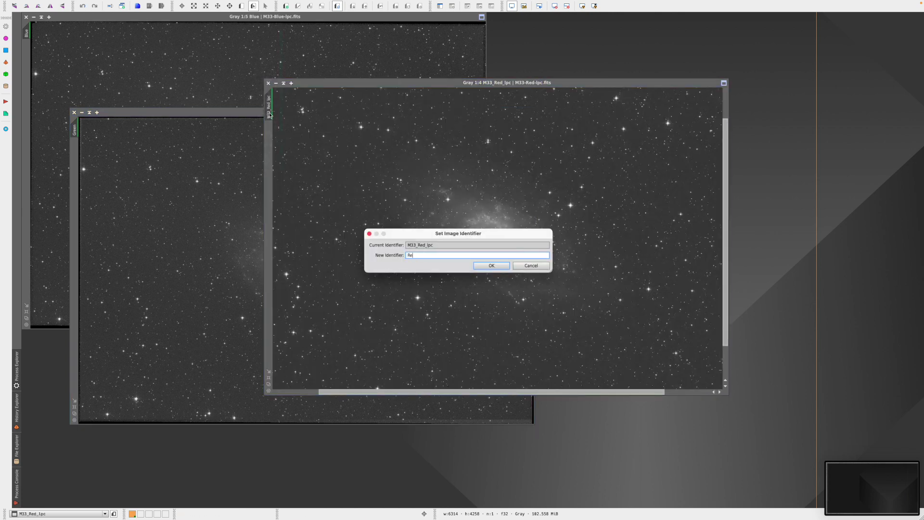
type("d")
left_click(491, 265)
scroll(453, 226, "down", 3)
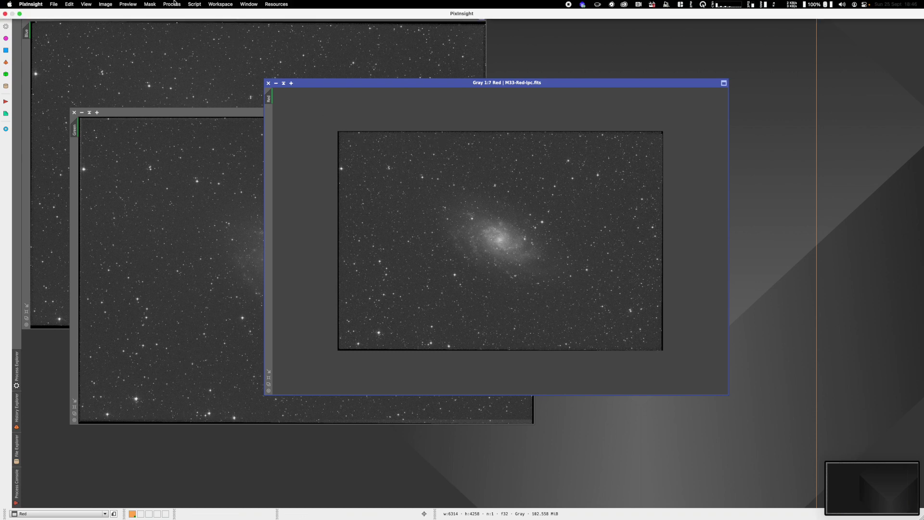
Open DynamicCrop and reset its crop area to cover the full Red image
left_click(172, 4)
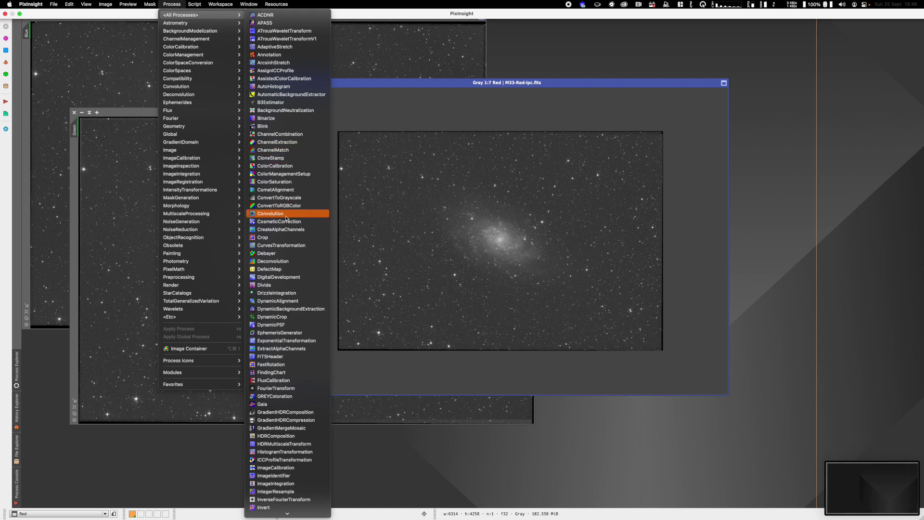
left_click(290, 317)
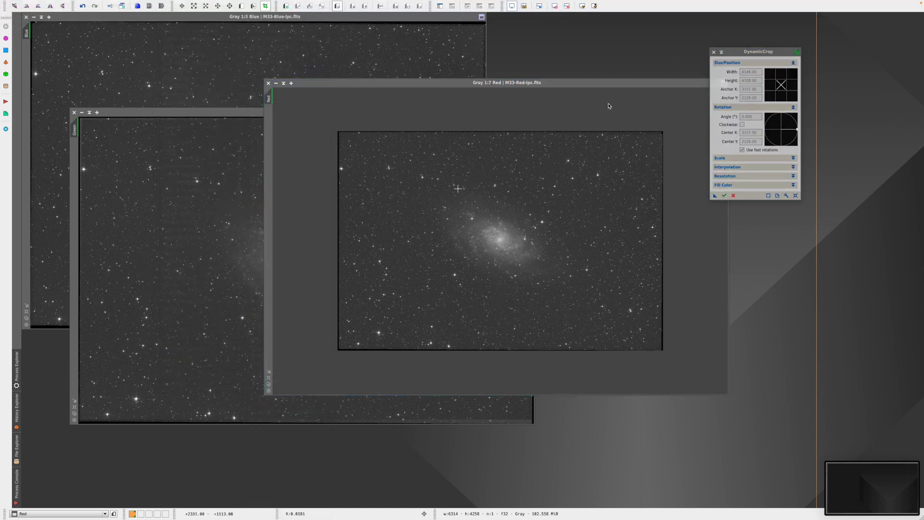
left_click_drag(747, 54, 785, 45)
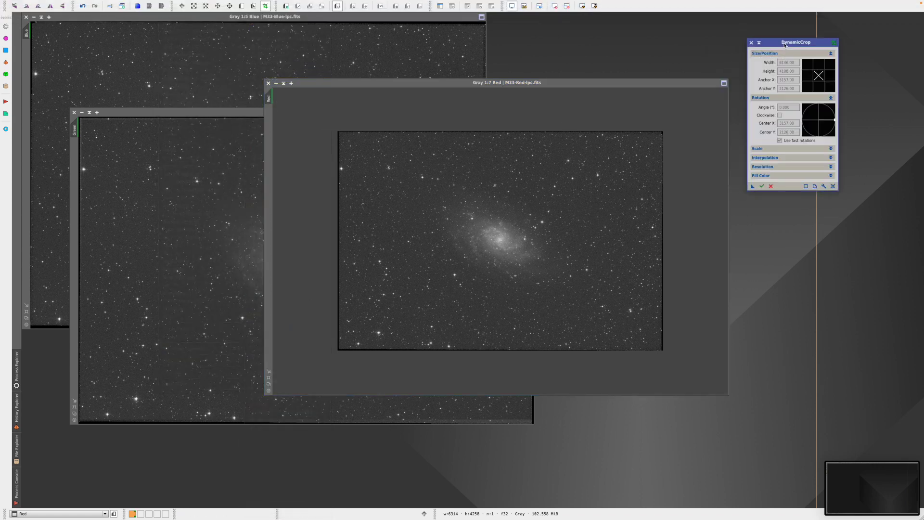
left_click(558, 87)
left_click_drag(576, 85, 498, 81)
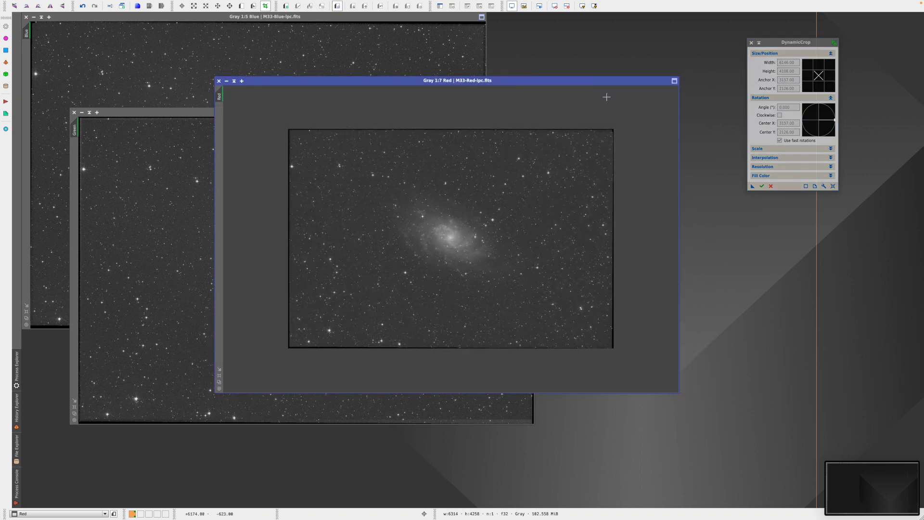
left_click(833, 187)
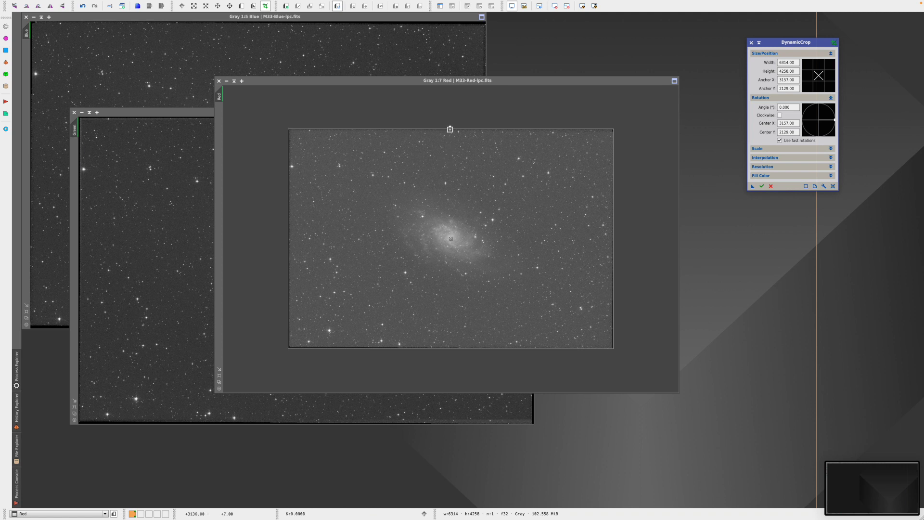
Trim the top, right, bottom and left crop edges to 6139 × 4104 and apply it to Blue
left_click_drag(450, 129, 449, 133)
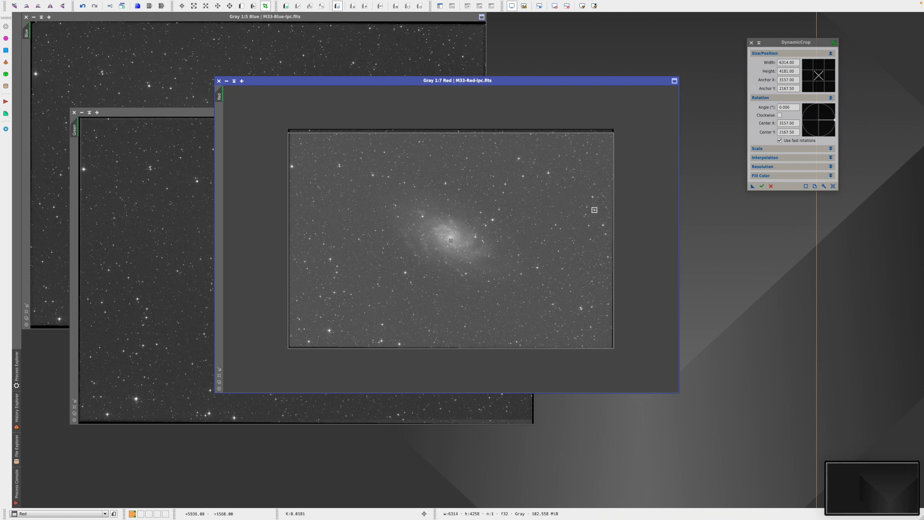
left_click_drag(613, 217, 609, 217)
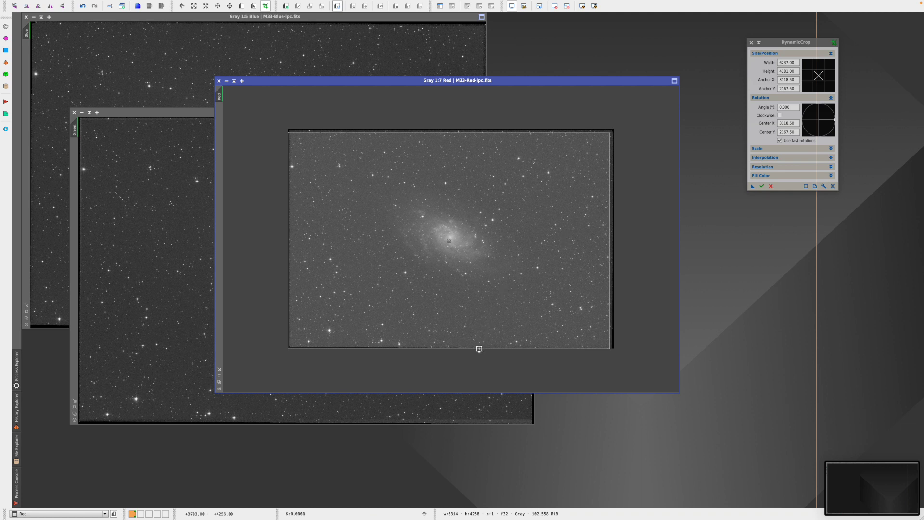
left_click_drag(479, 349, 479, 344)
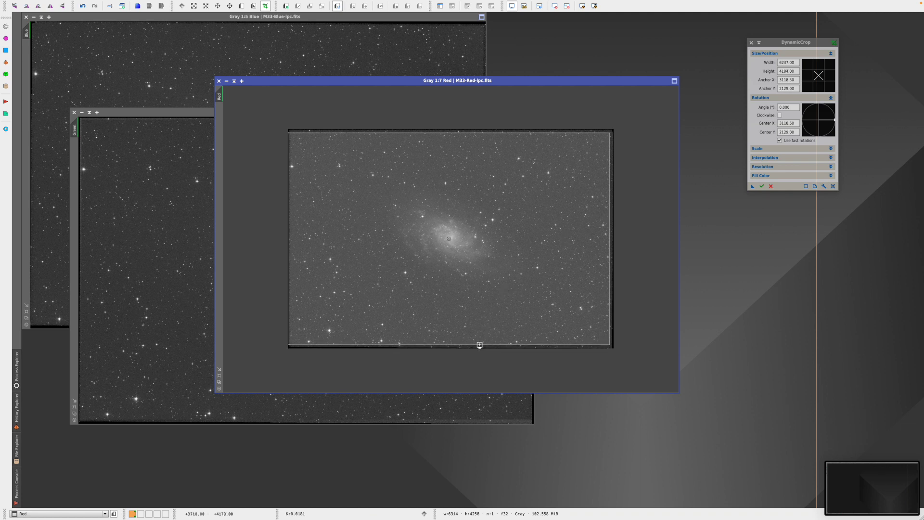
left_click_drag(289, 238, 294, 238)
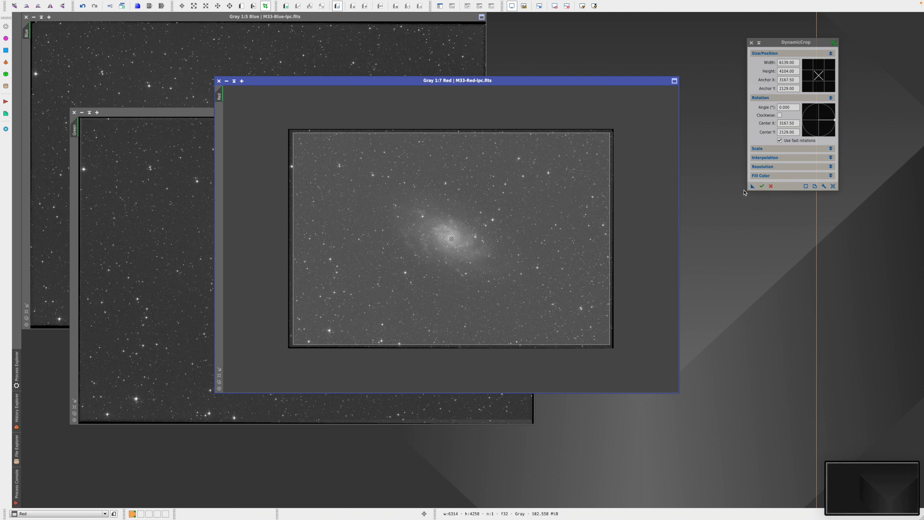
left_click_drag(753, 189, 191, 54)
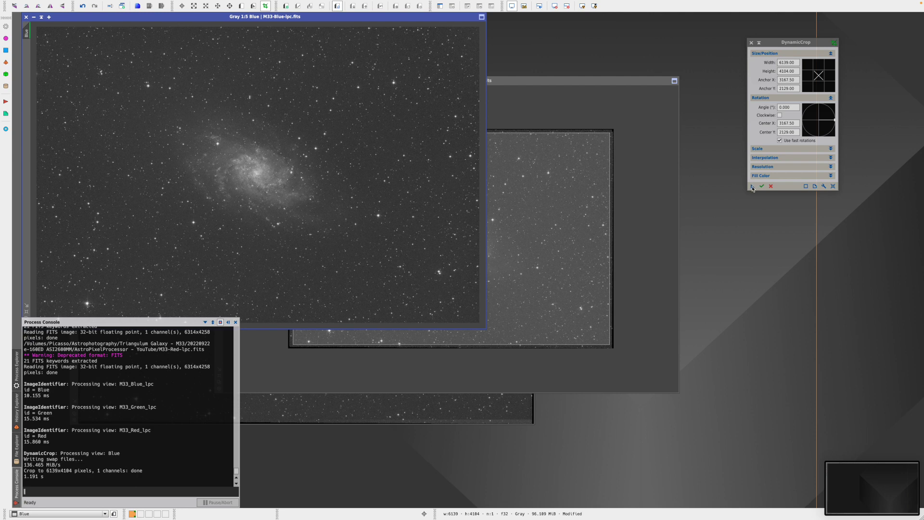
Apply the same 6139 × 4104 DynamicCrop to the Green and Red images and fit the Red window
left_click_drag(753, 189, 369, 410)
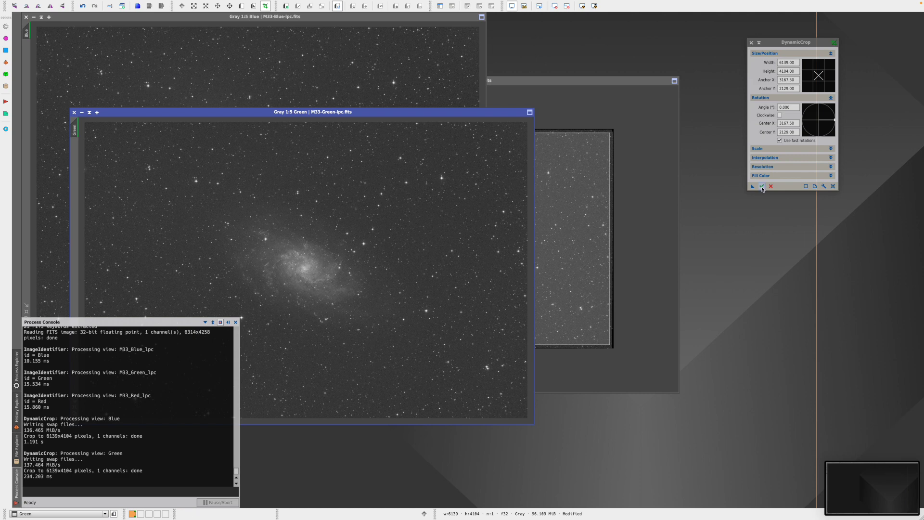
left_click(762, 187)
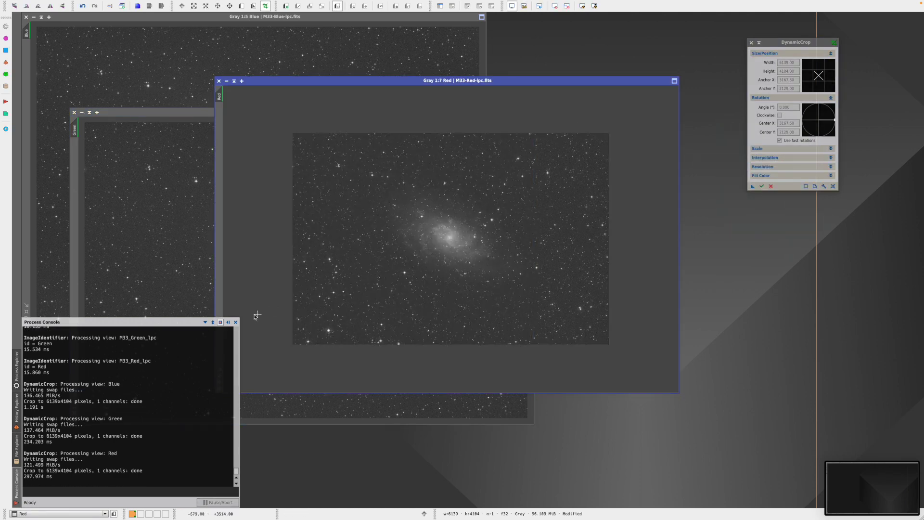
left_click(235, 323)
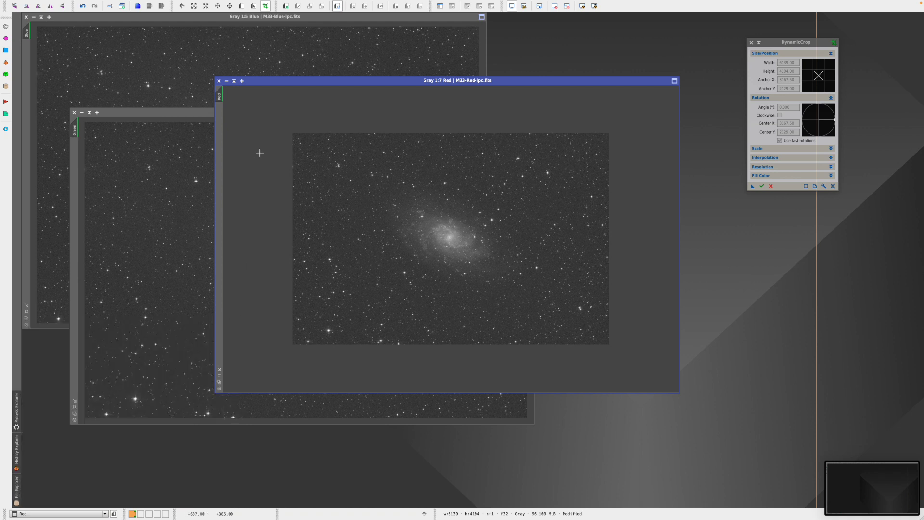
left_click(220, 370)
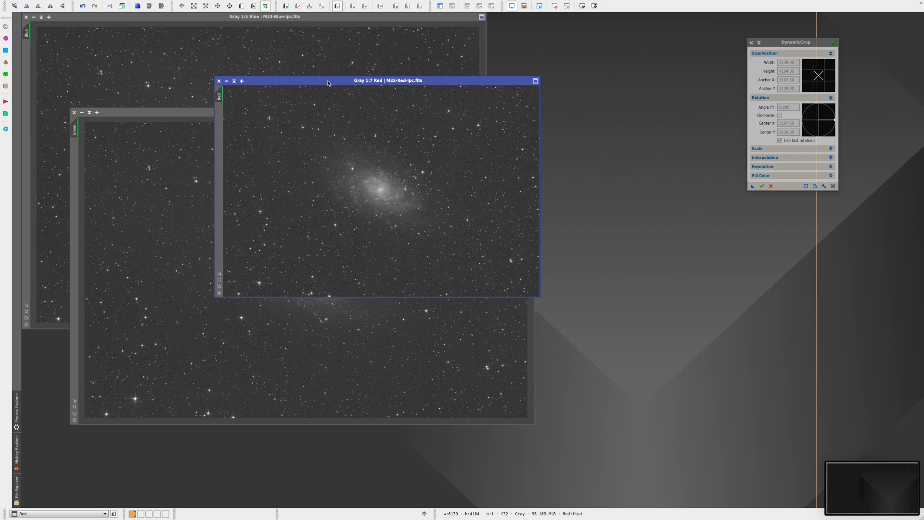
Give the Green view Red's 1:7 zoom and fit its window around the image
left_click_drag(347, 80, 402, 73)
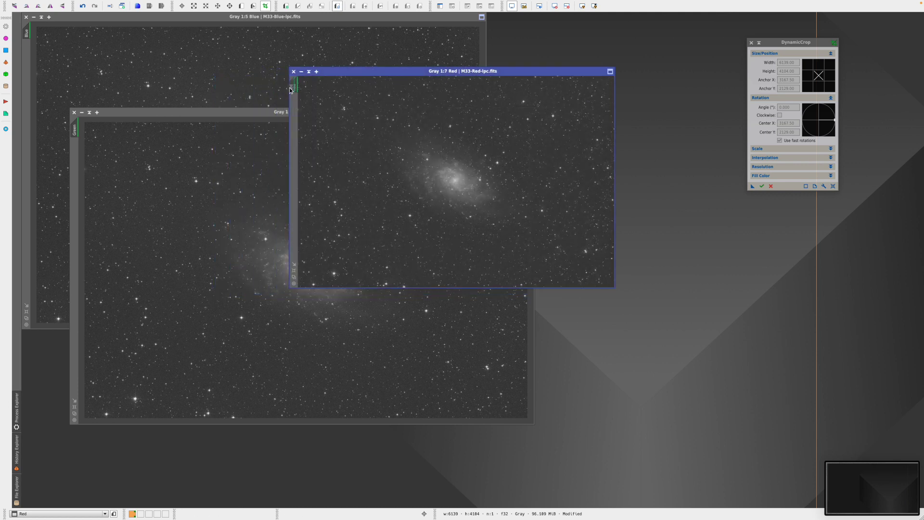
left_click_drag(290, 89, 76, 133)
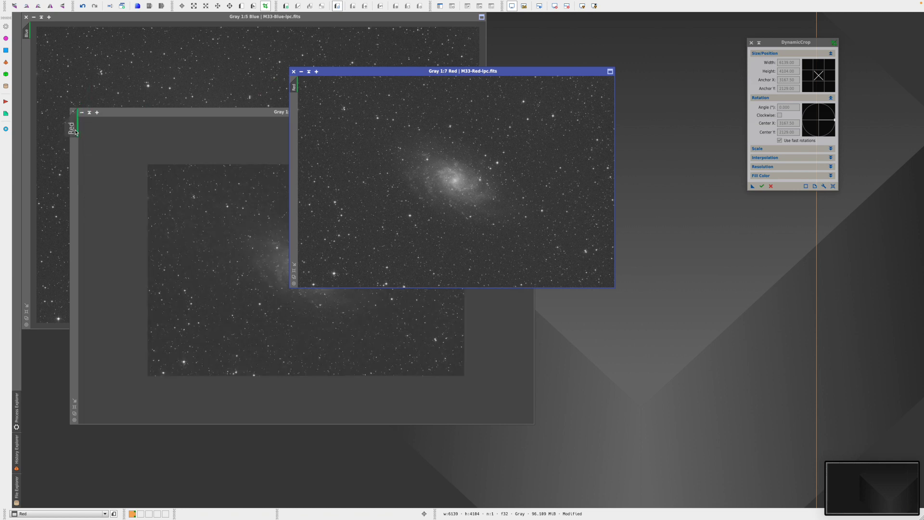
left_click(75, 401)
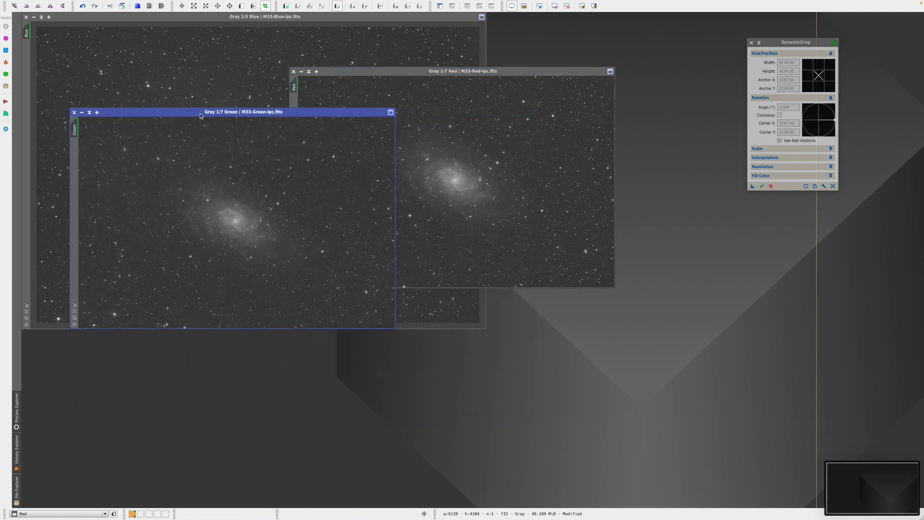
left_click_drag(201, 115, 419, 79)
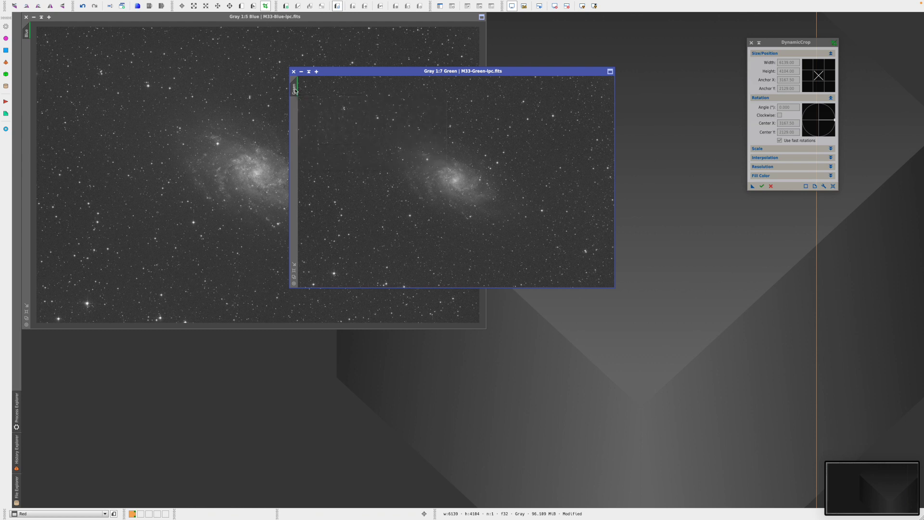
Match the Blue view's zoom, fit its window, and spread the three channel windows apart
left_click_drag(296, 91, 27, 38)
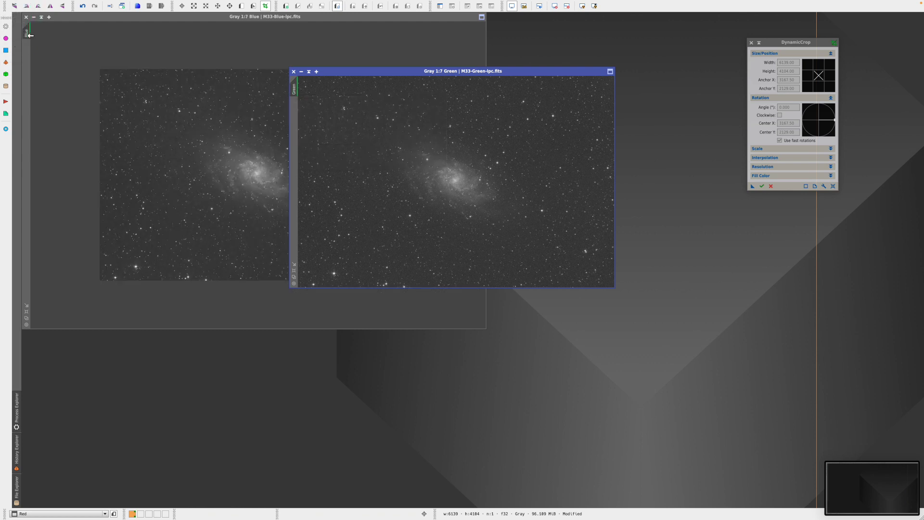
left_click(31, 298)
key("ctrl+shift+z")
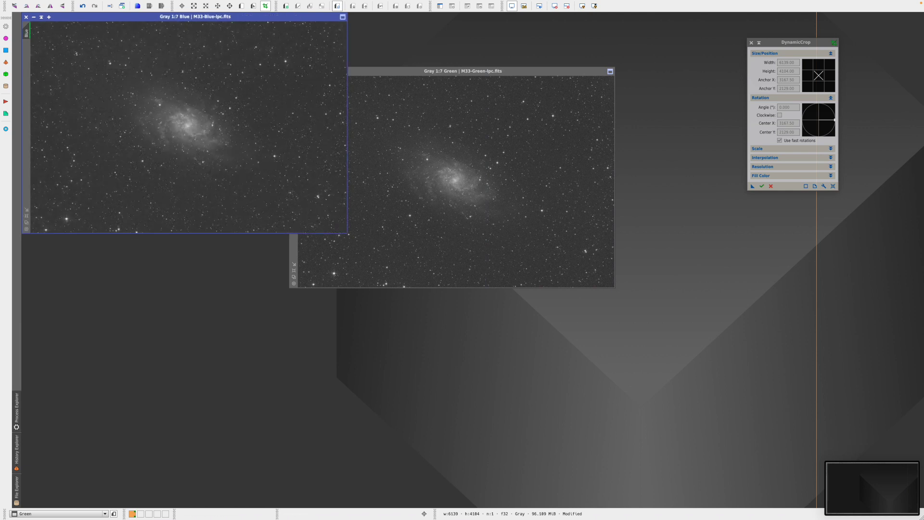
left_click_drag(80, 19, 339, 73)
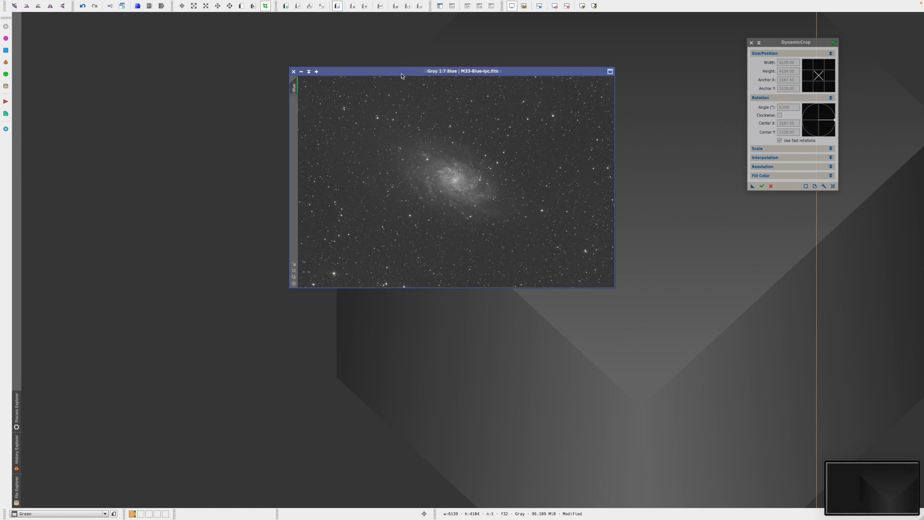
left_click_drag(400, 74, 453, 131)
left_click_drag(404, 75, 368, 93)
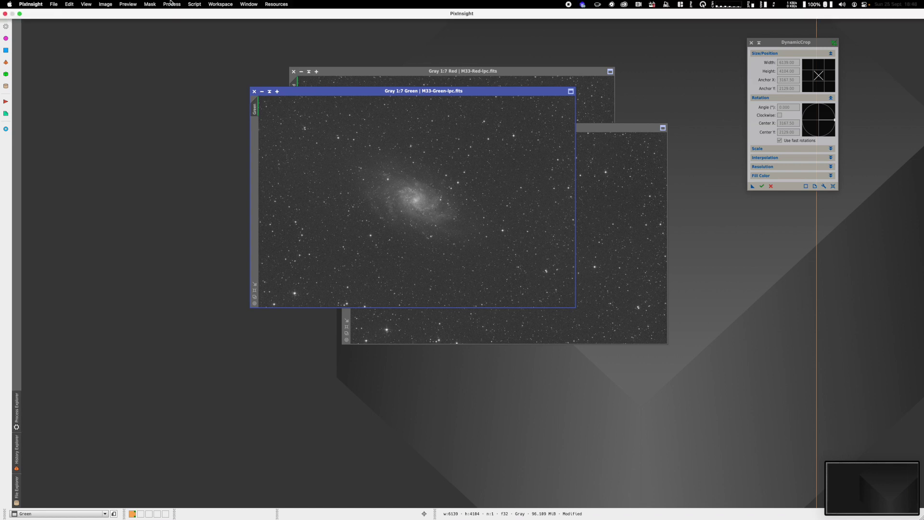
left_click(172, 4)
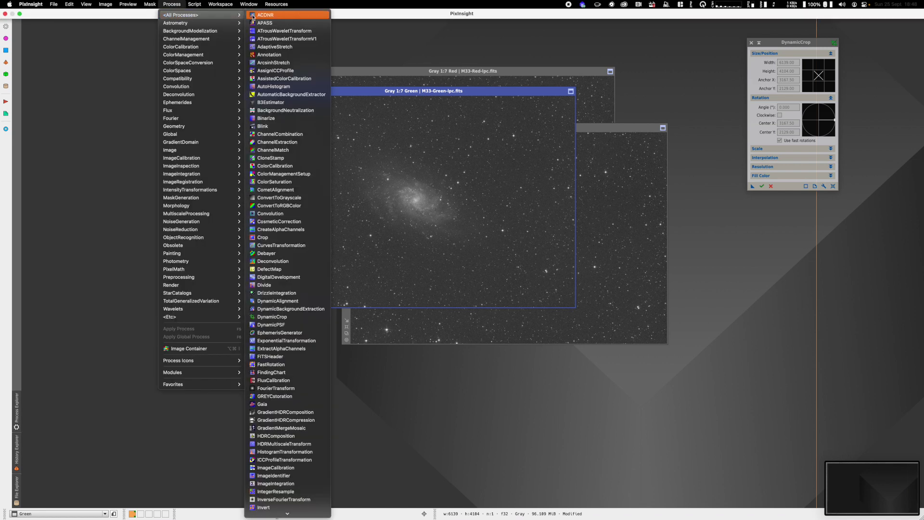
Use ChannelCombination with Red, Green, Blue as R, G, B sources to create Image04
left_click(285, 135)
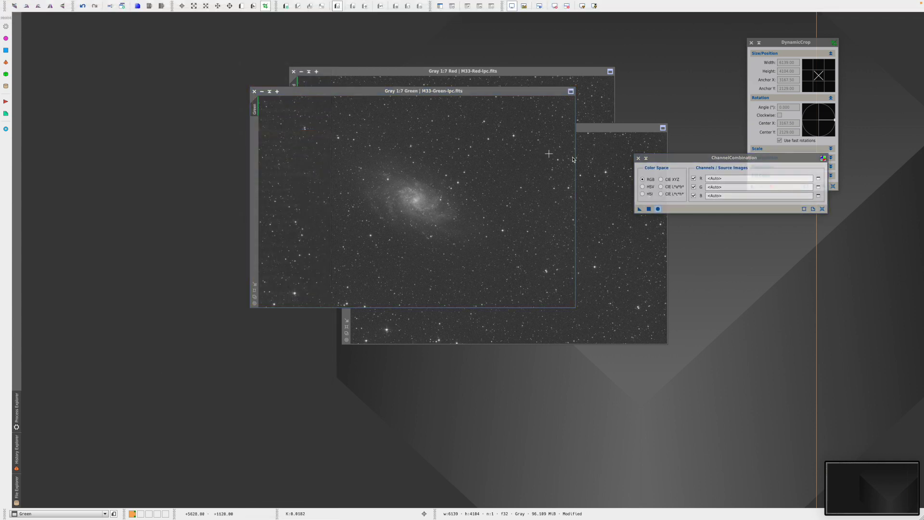
left_click_drag(728, 159, 707, 235)
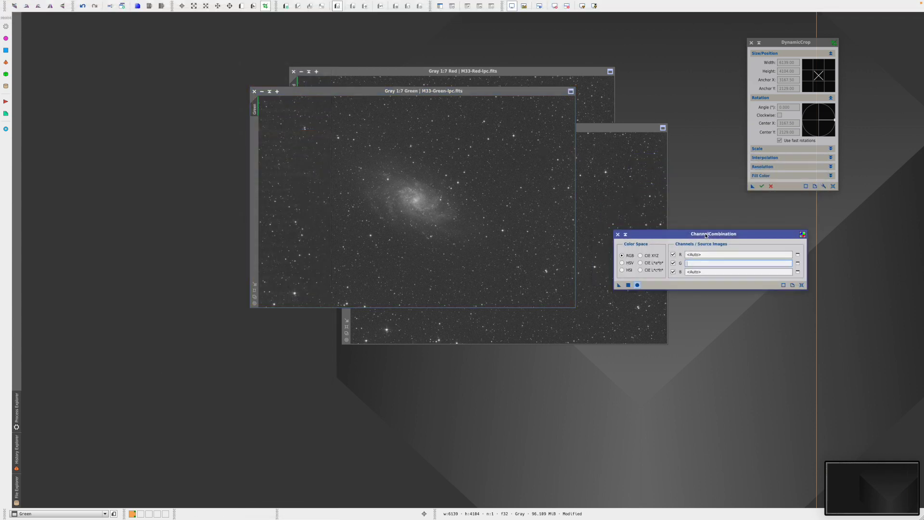
left_click(711, 254)
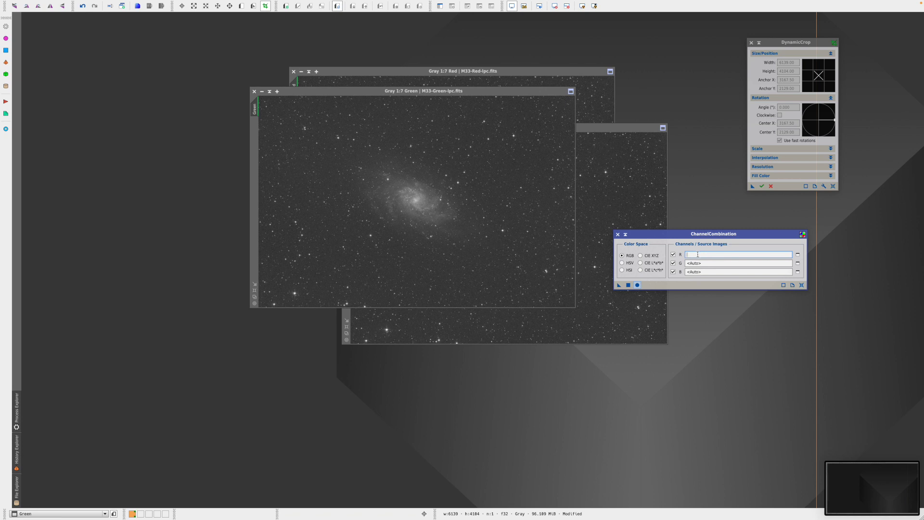
mouse_move(260, 113)
left_click(685, 264)
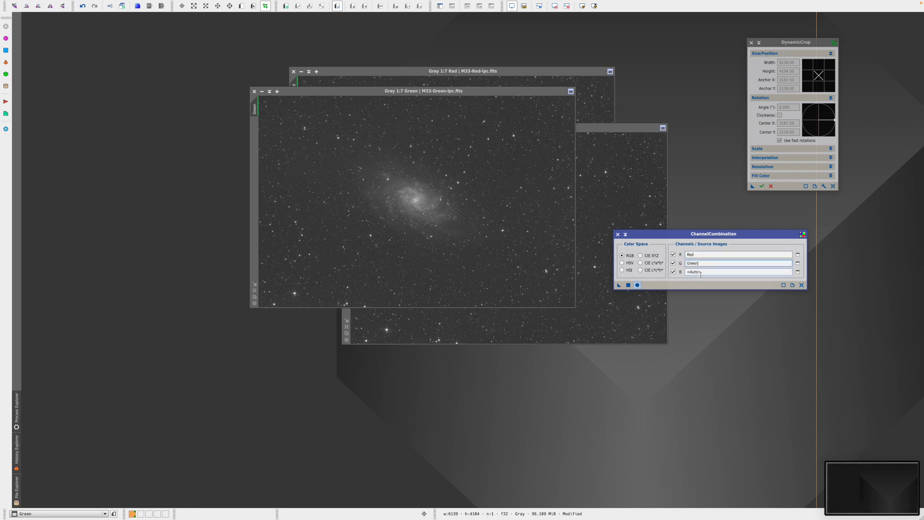
left_click(682, 272)
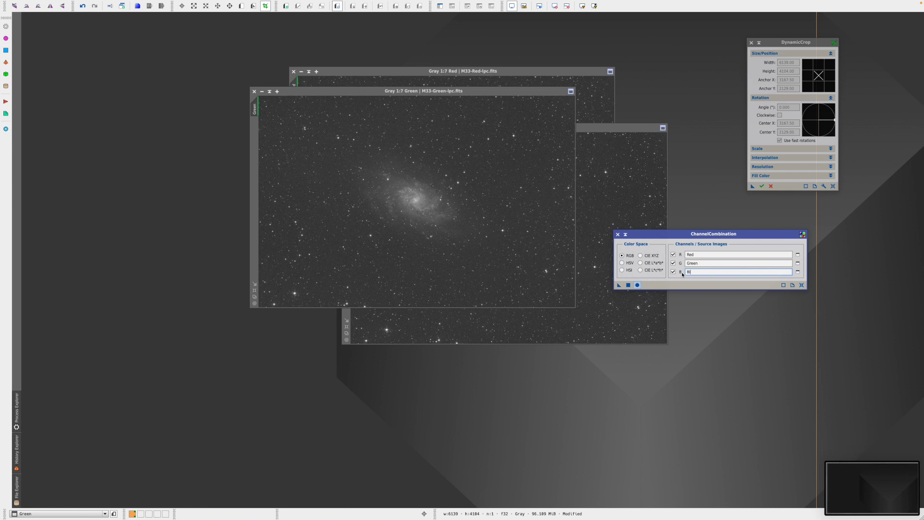
left_click(638, 285)
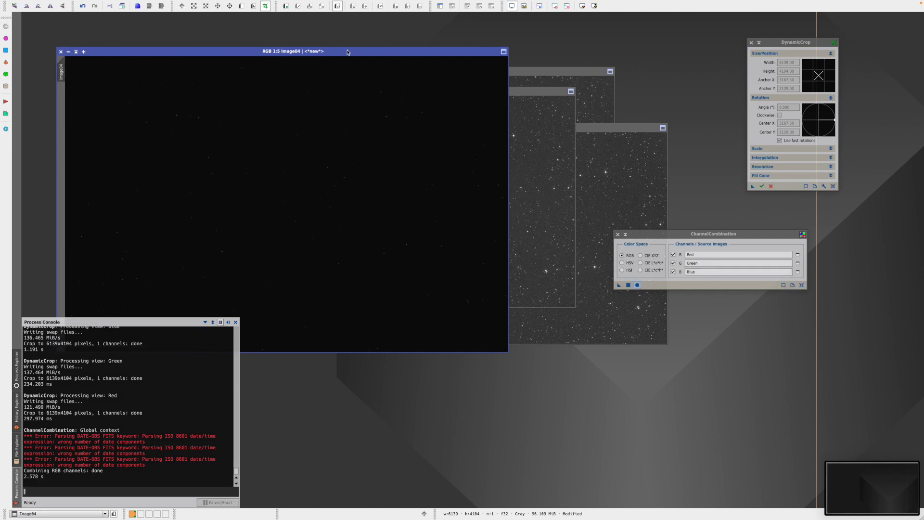
Auto-stretch Image04, close ChannelCombination and DynamicCrop, and shift Image04 to uncover the red frame
left_click_drag(341, 51, 399, 71)
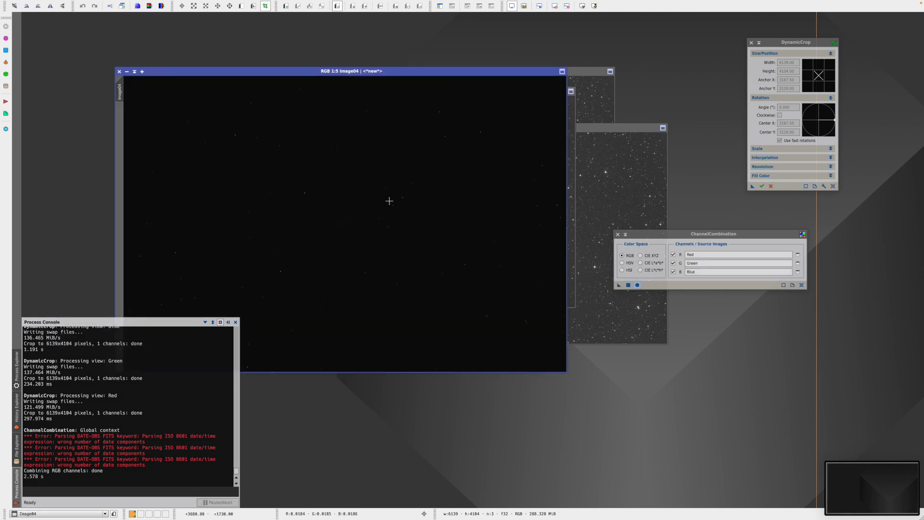
key("ctrl+a")
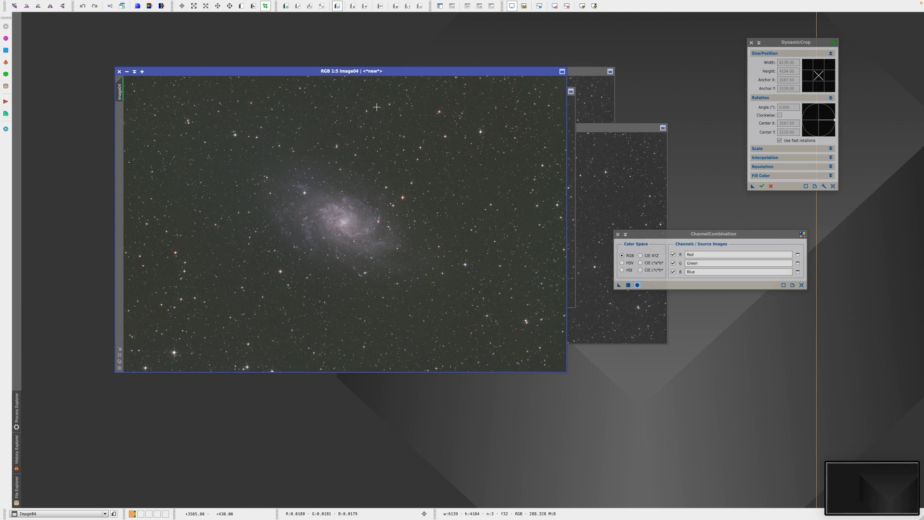
left_click_drag(397, 72, 429, 75)
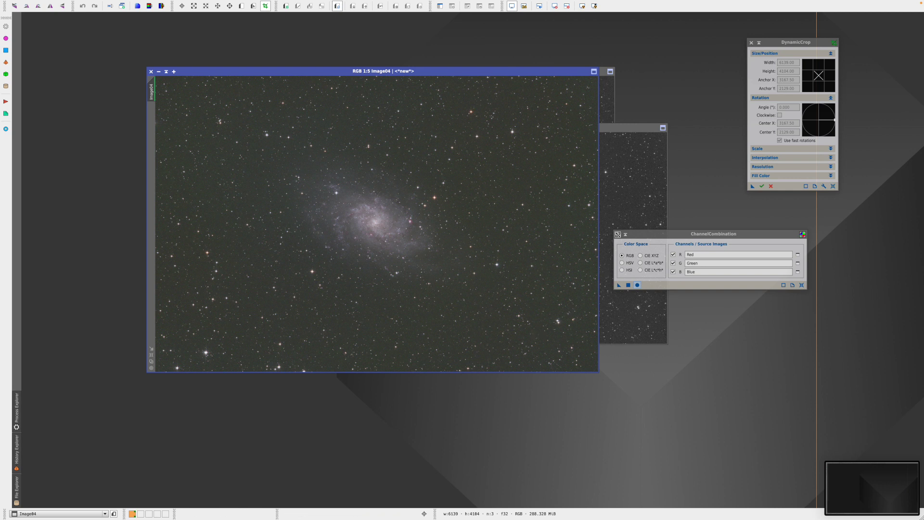
left_click(618, 235)
left_click(751, 42)
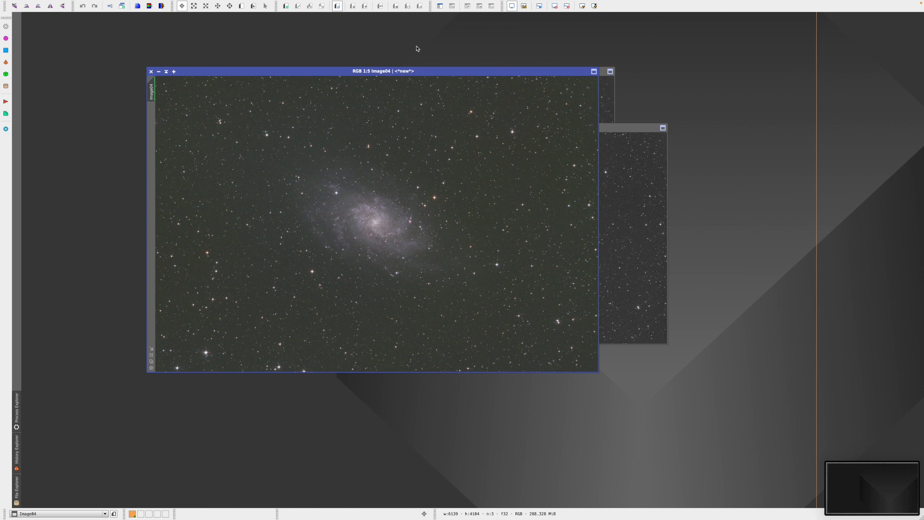
left_click_drag(376, 73, 387, 80)
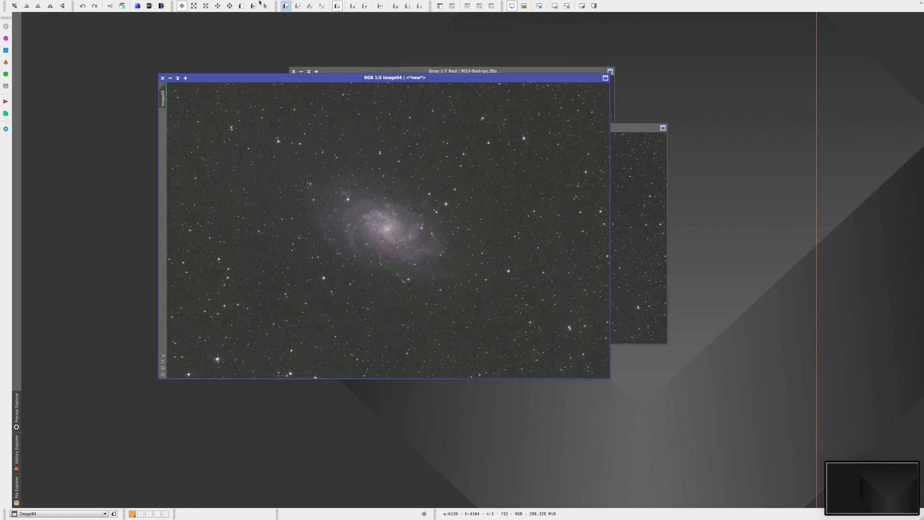
Open BackgroundNeutralization beside Image04 and clear its Reference image entry
left_click(172, 4)
mouse_move(200, 15)
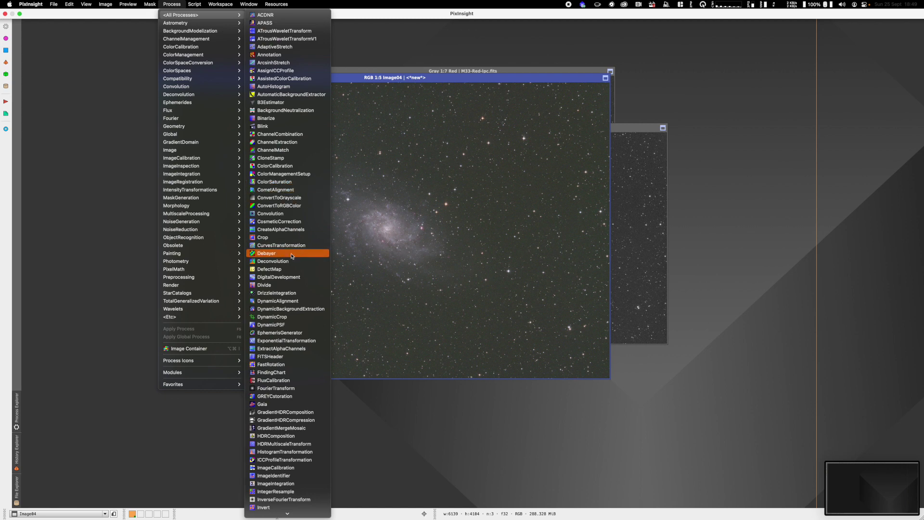
left_click(296, 110)
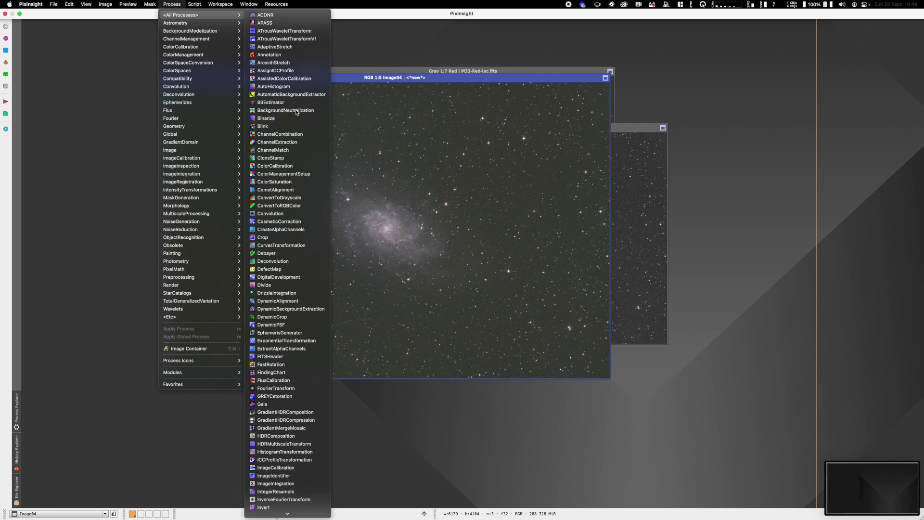
mouse_move(684, 104)
left_mouse_down()
mouse_move(745, 107)
mouse_move(683, 114)
left_mouse_up()
key("Delete")
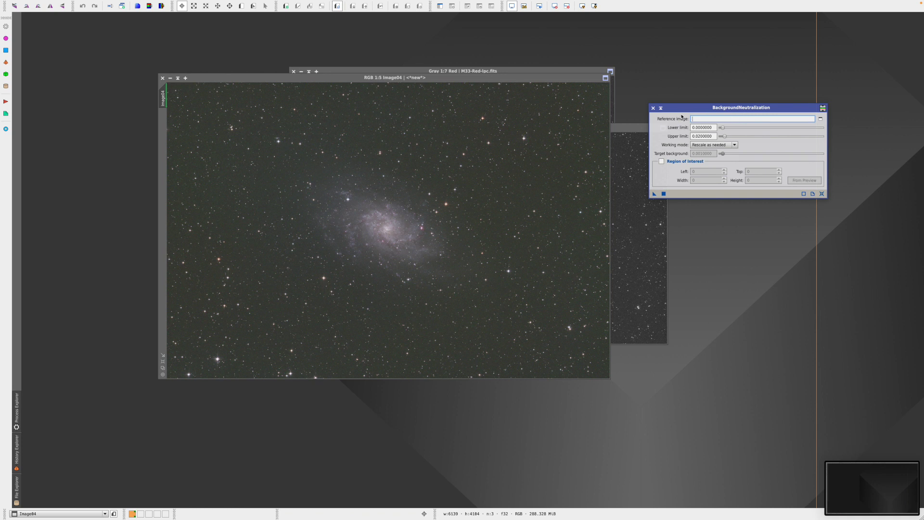
Sample the sky background pixel values around the galaxy with the readout
left_click(436, 323)
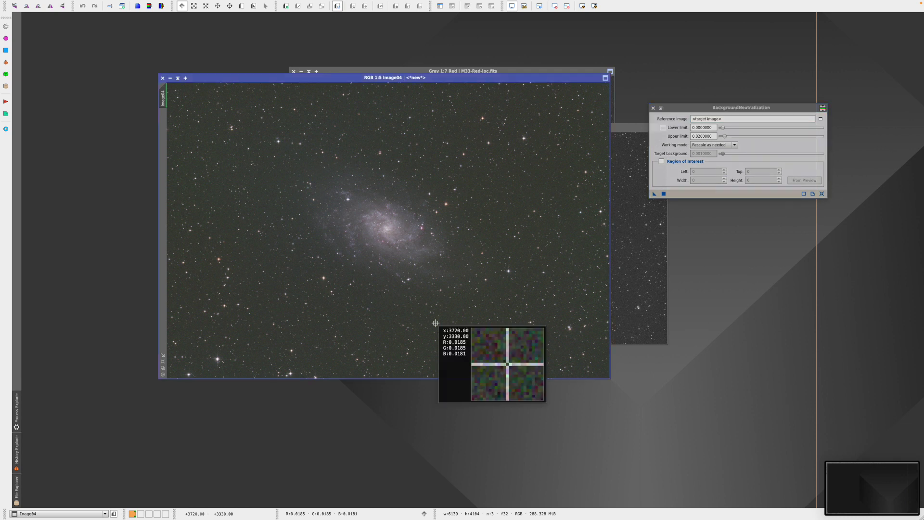
left_click_drag(435, 323, 445, 318)
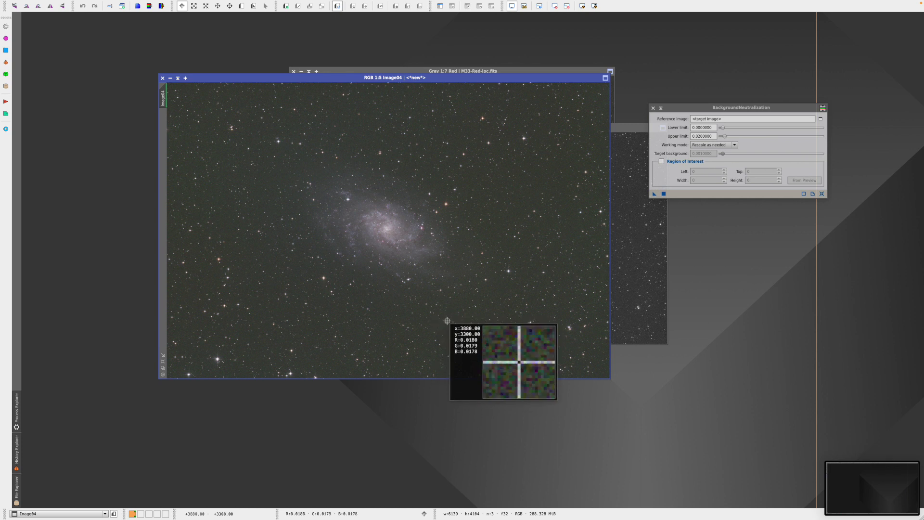
left_click_drag(436, 323, 437, 323)
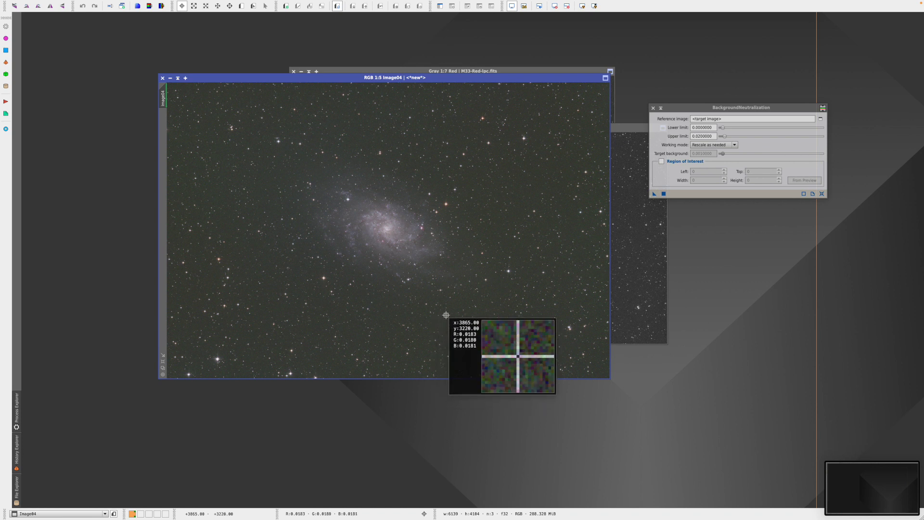
left_click_drag(440, 323, 210, 119)
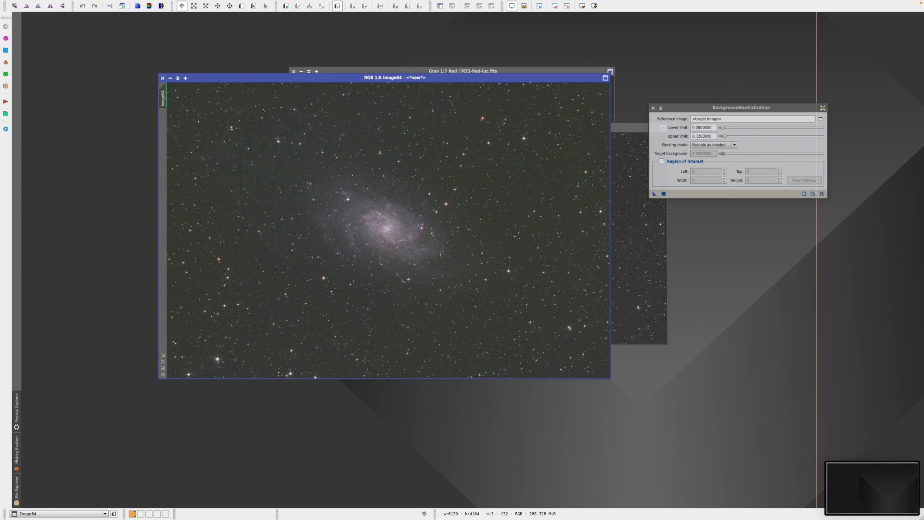
Apply BackgroundNeutralization to Image04 with upper limit 0.0190000, then re-stretch the display
left_click_drag(697, 136, 716, 137)
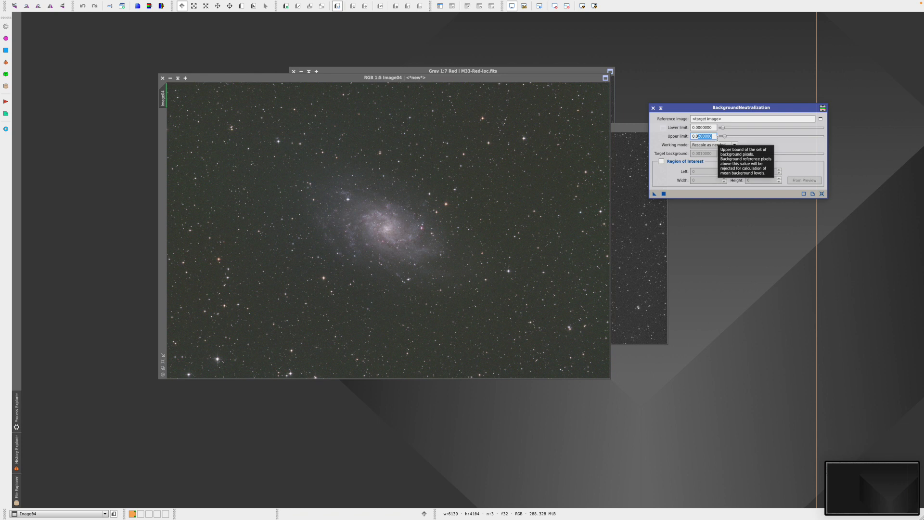
type("19")
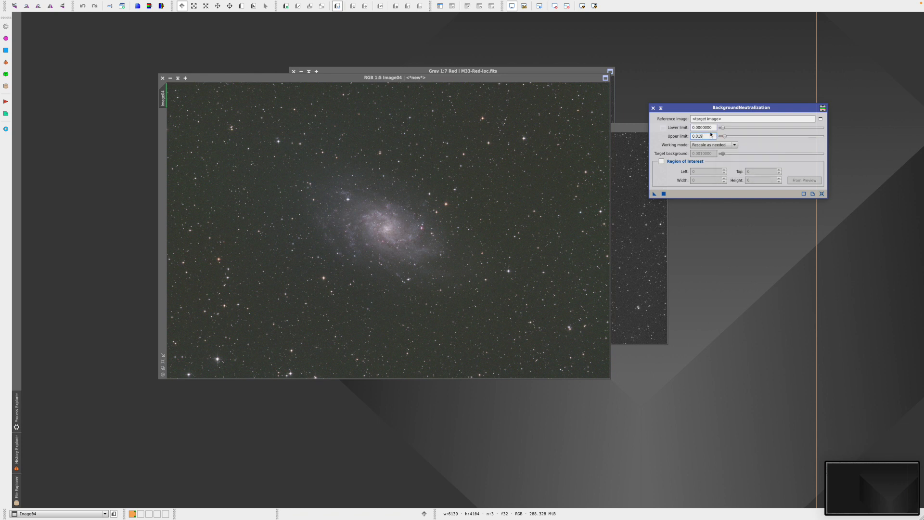
left_click(711, 128)
left_click_drag(655, 195, 413, 210)
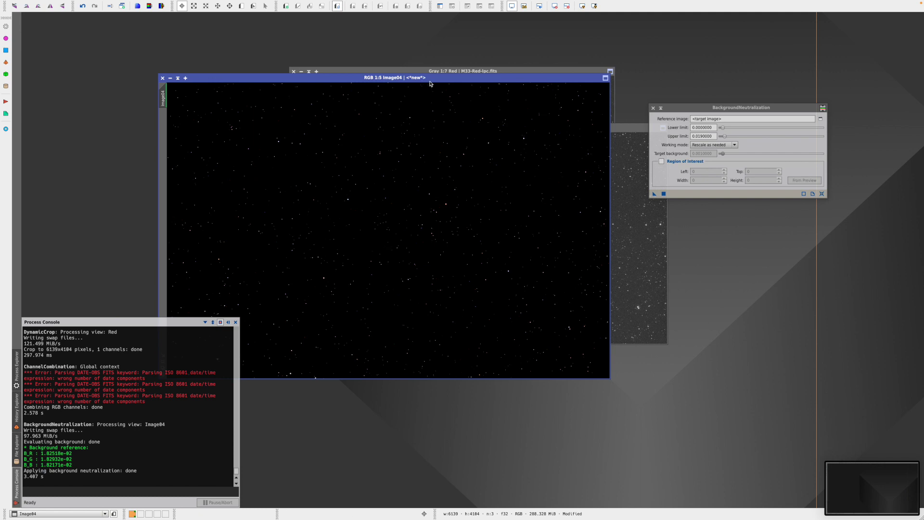
key("ctrl+a")
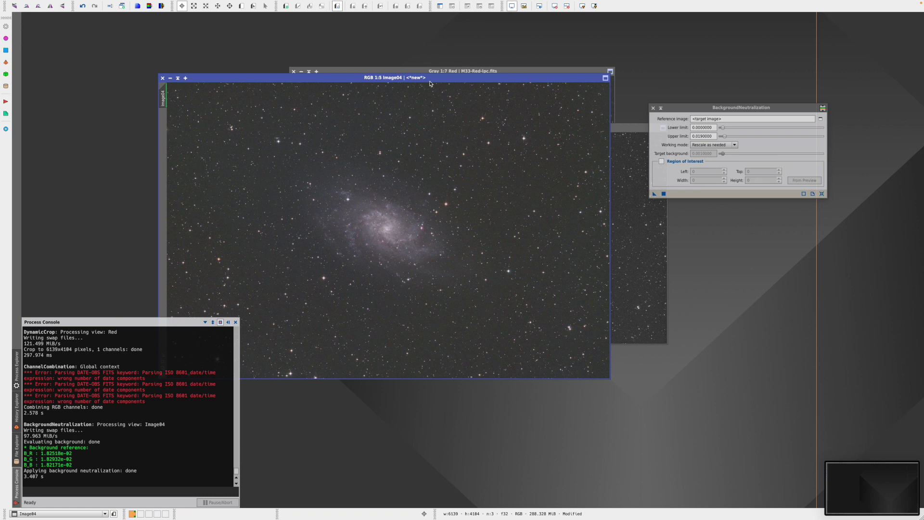
Close the Process Console and BackgroundNeutralization tool, then reposition the Image04 window
left_click(235, 324)
left_click(653, 108)
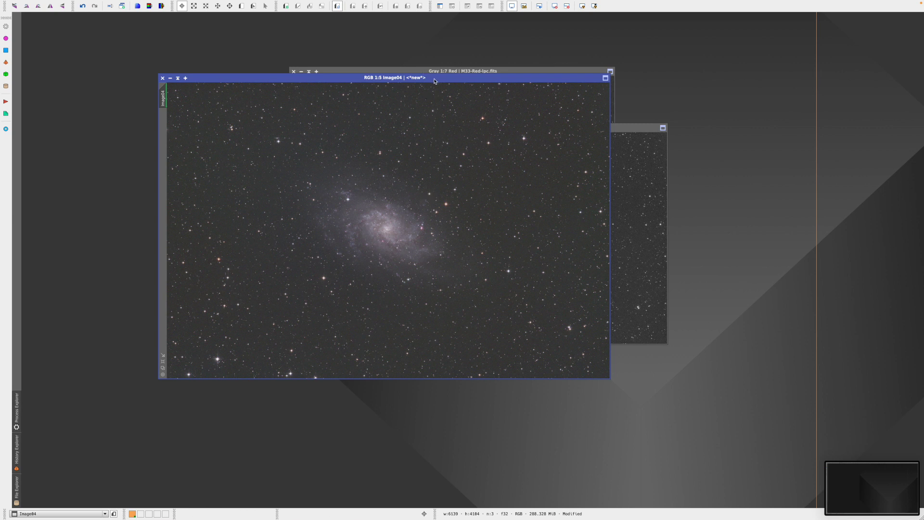
left_click_drag(435, 81, 464, 83)
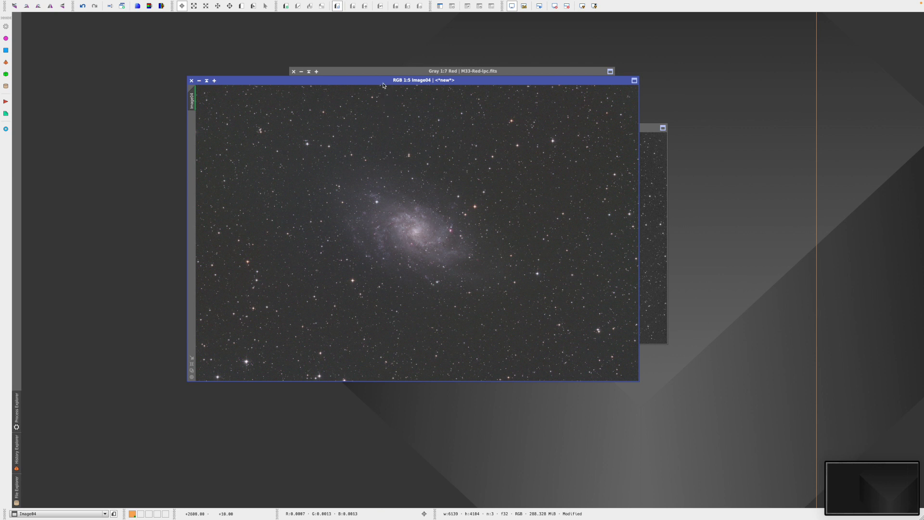
left_click_drag(383, 86, 359, 91)
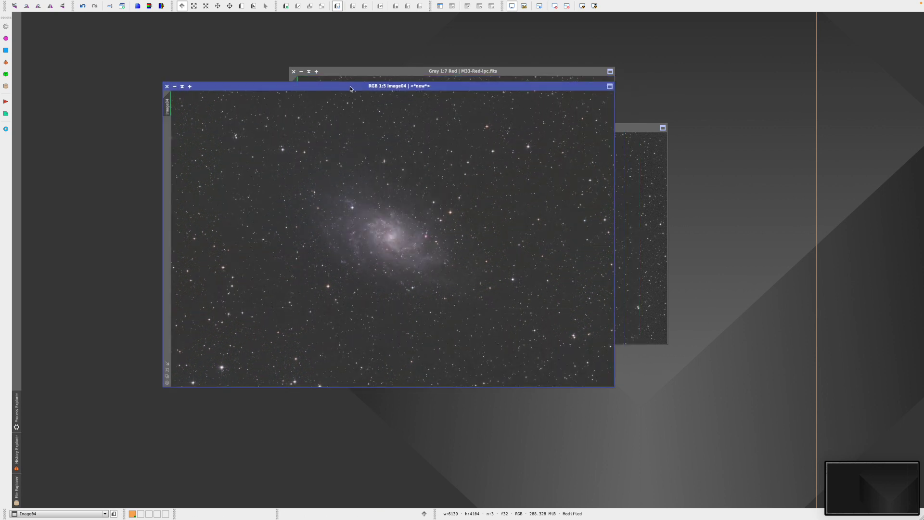
left_click(172, 4)
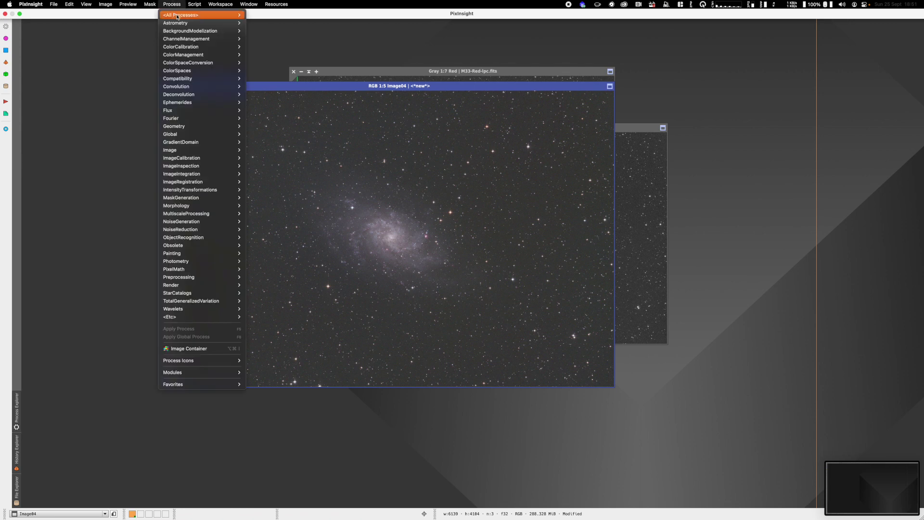
Open HistogramTransformation beside the image and reset it to a linear curve
mouse_move(177, 16)
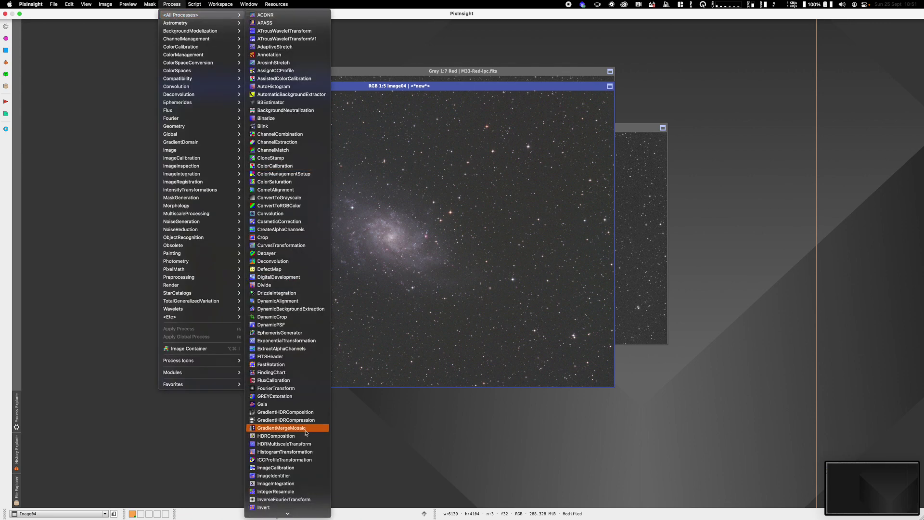
left_click(303, 451)
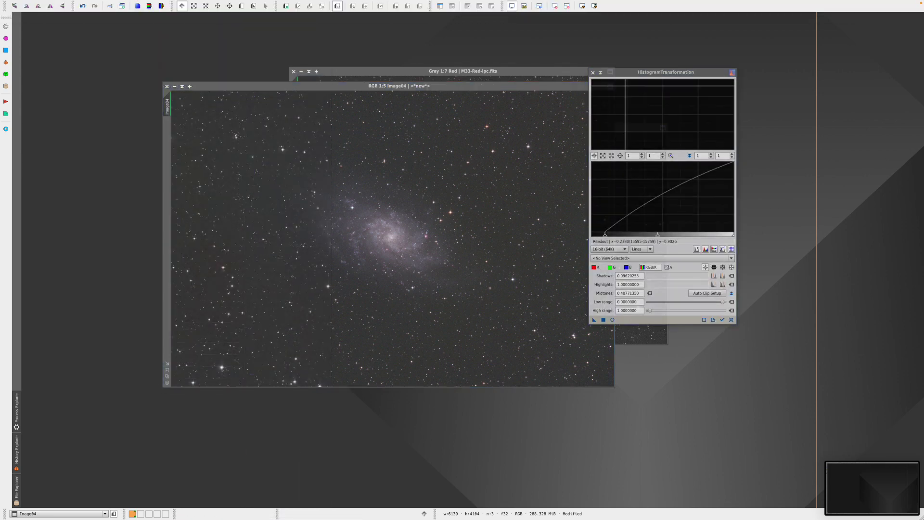
left_click_drag(734, 326, 783, 317)
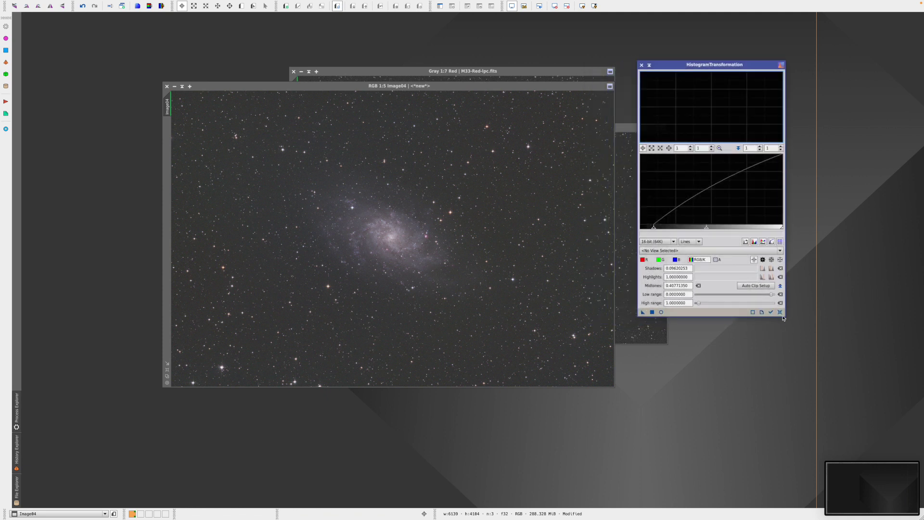
left_click(780, 313)
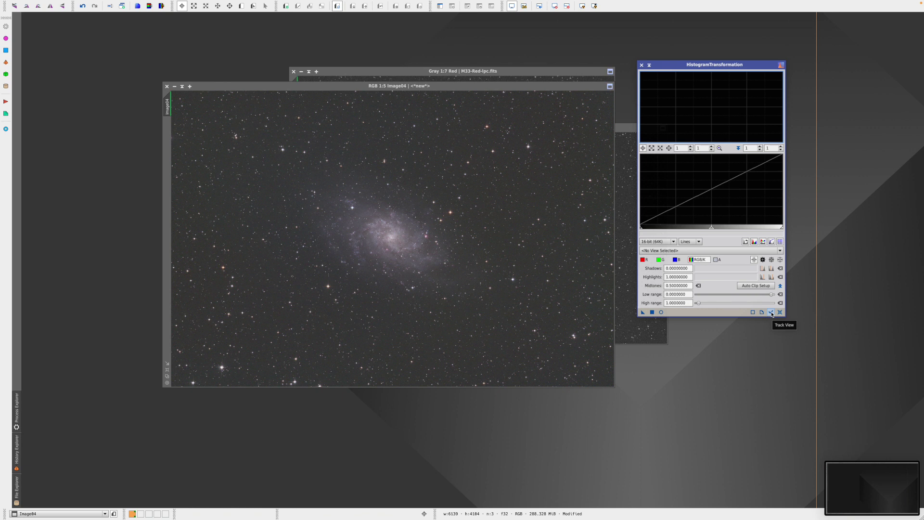
Target Image04 in the histogram tool and turn on its real-time preview
left_click(440, 87)
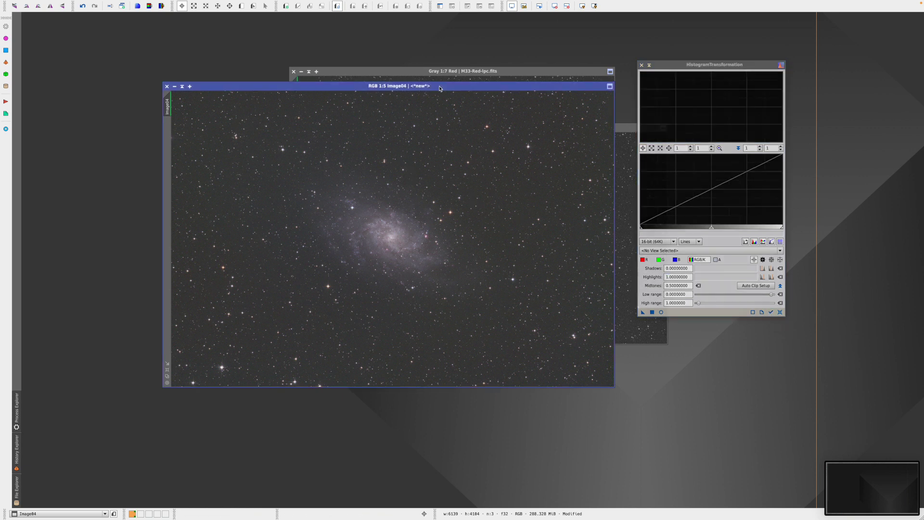
left_click(771, 312)
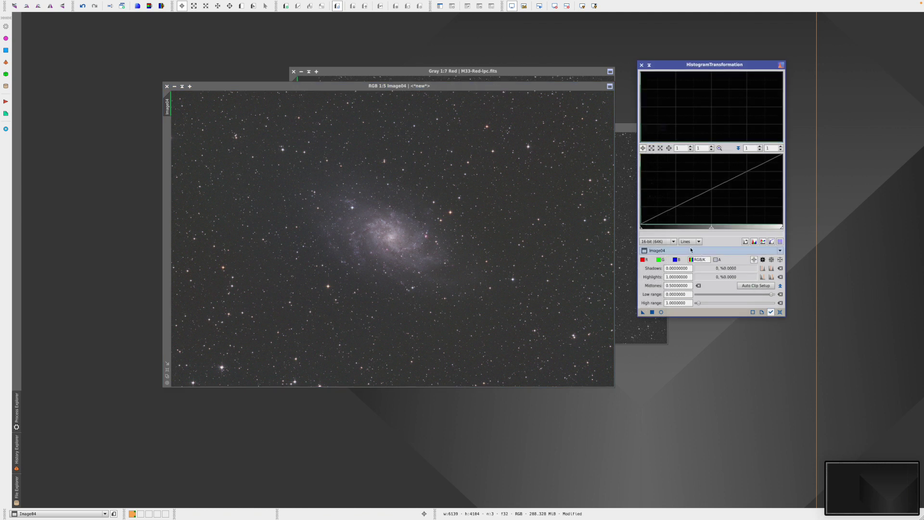
mouse_move(649, 254)
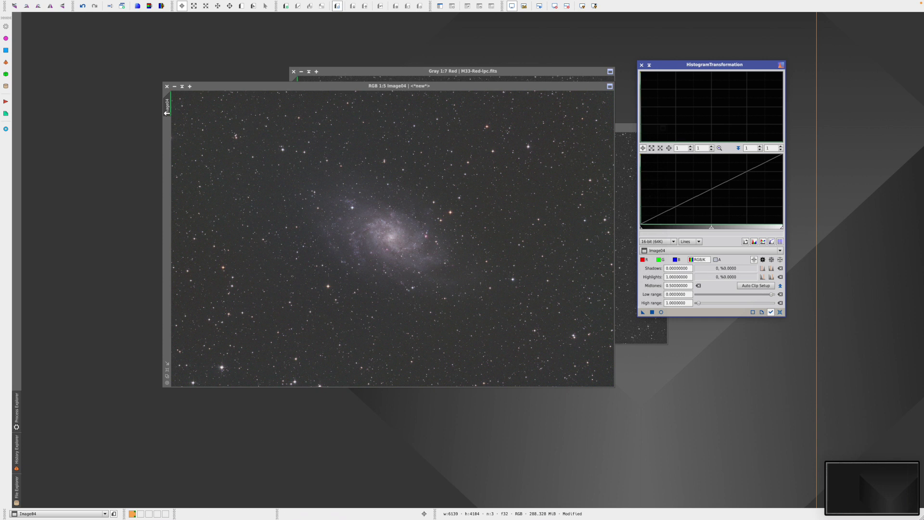
mouse_move(167, 108)
left_click(662, 313)
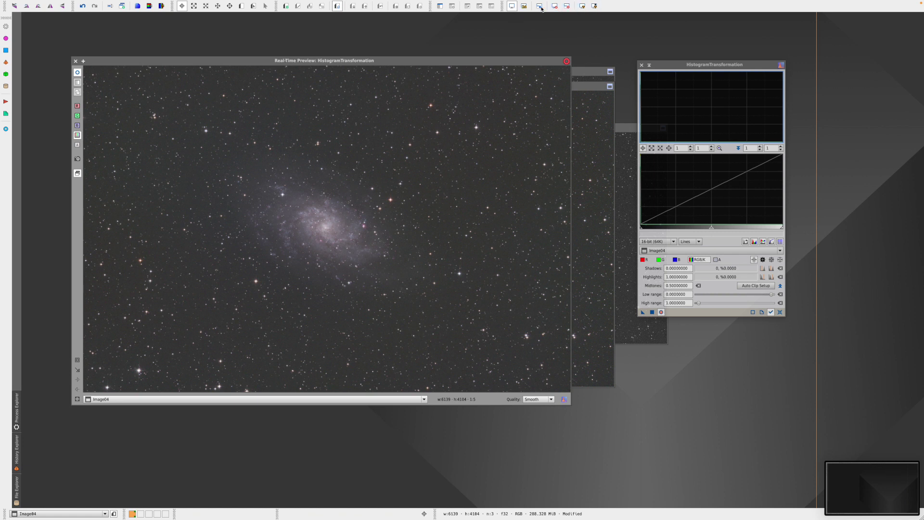
Lower the midtones balance to 0.05316456, viewing the preview without its display stretch
left_click(511, 6)
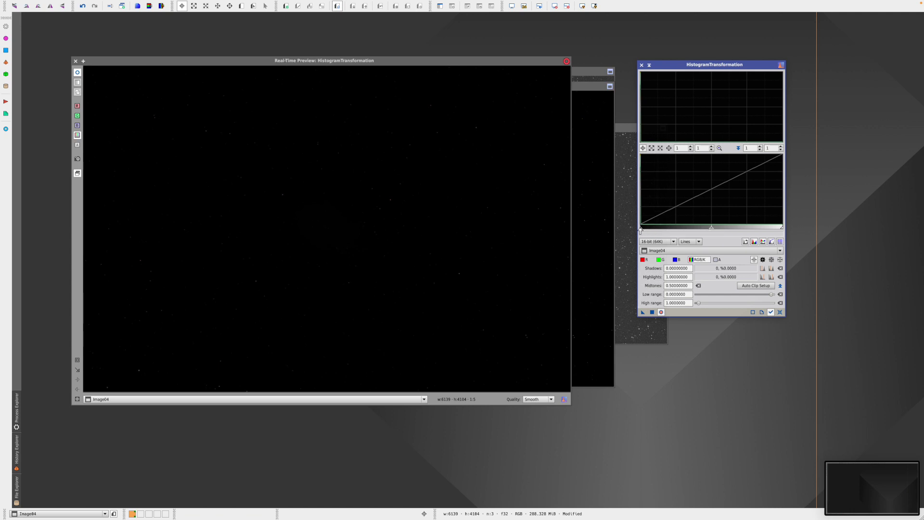
left_click_drag(711, 229, 648, 225)
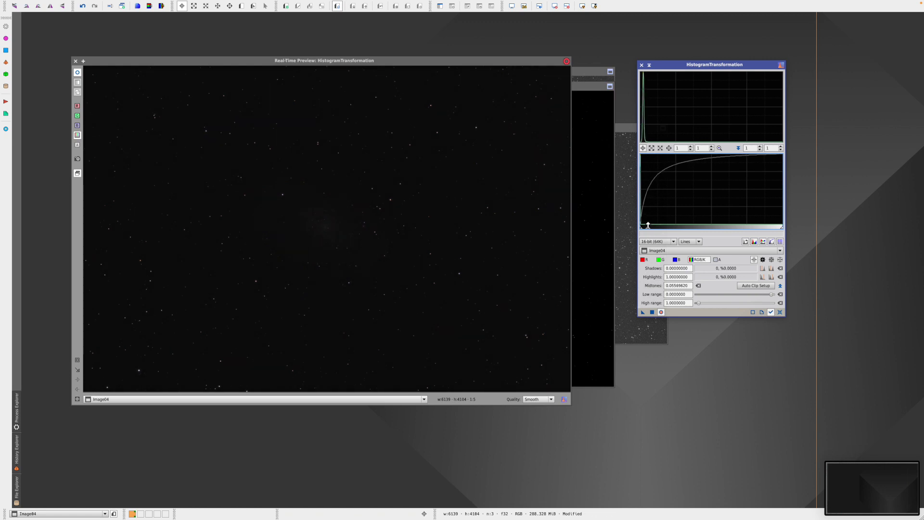
left_click_drag(648, 225, 647, 225)
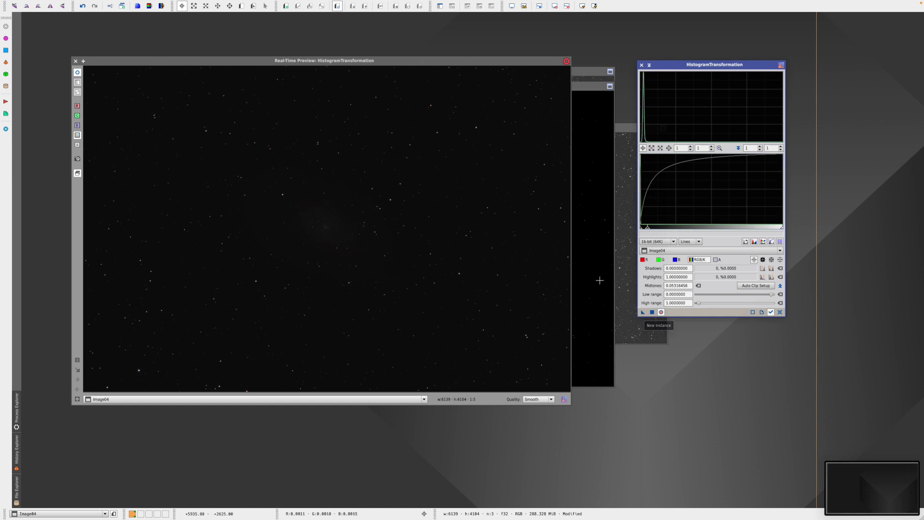
Apply the first stretch to Image04, reset, and drag midtones to about 0.086
left_click(653, 314)
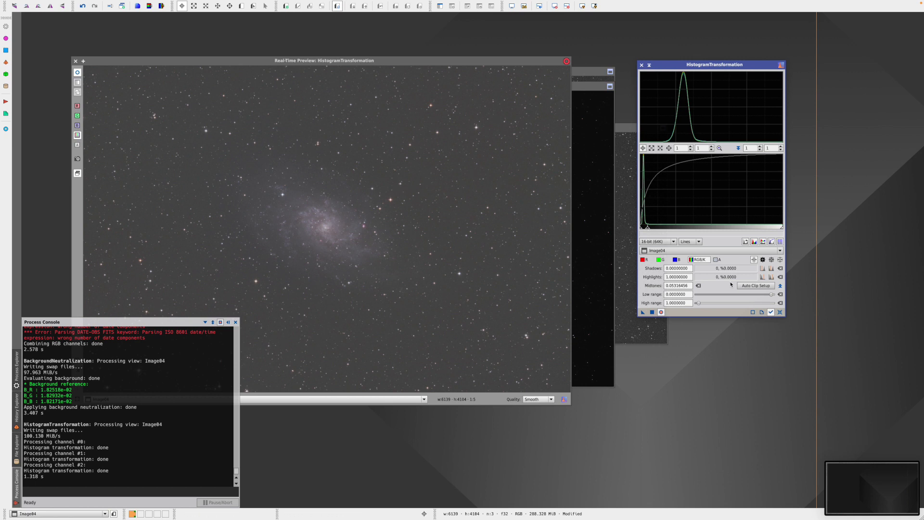
left_click(780, 311)
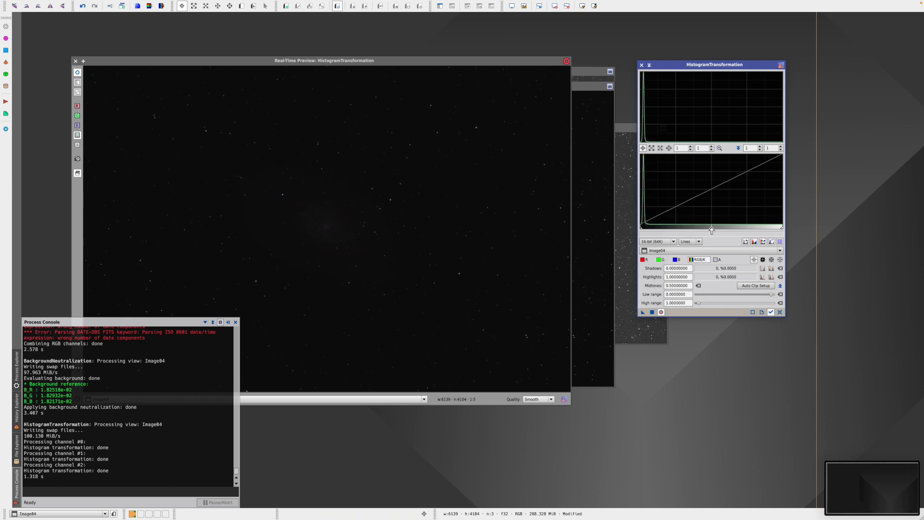
left_click_drag(712, 229, 657, 228)
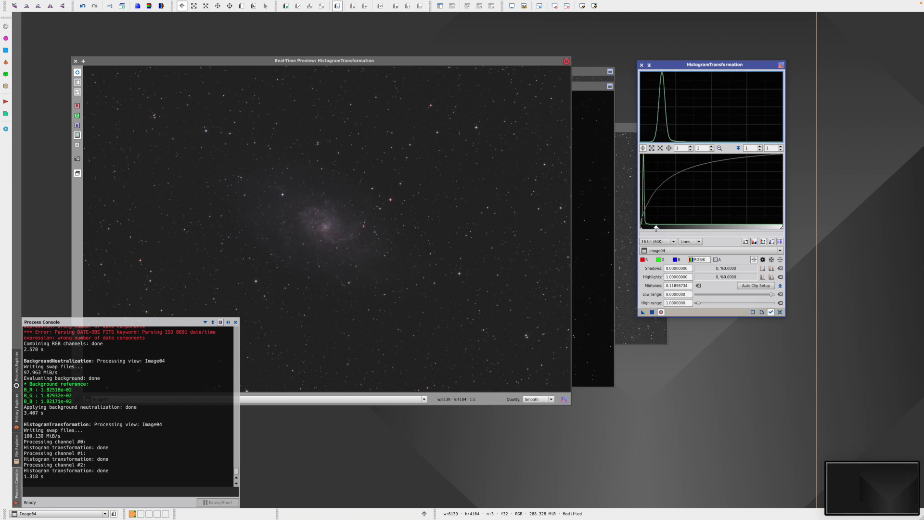
left_click_drag(657, 230, 652, 230)
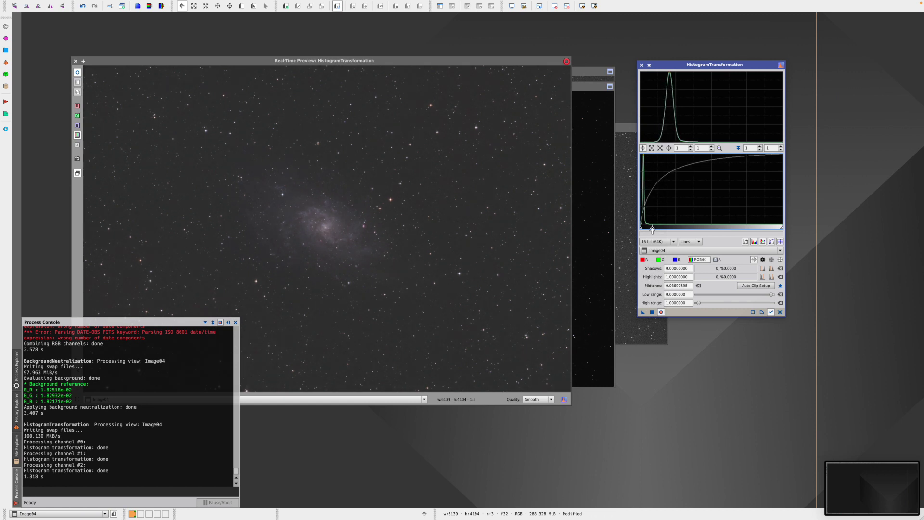
Apply the second stretch, reset, and set midtones to 0.43544304 for a gentler pass
left_click(652, 312)
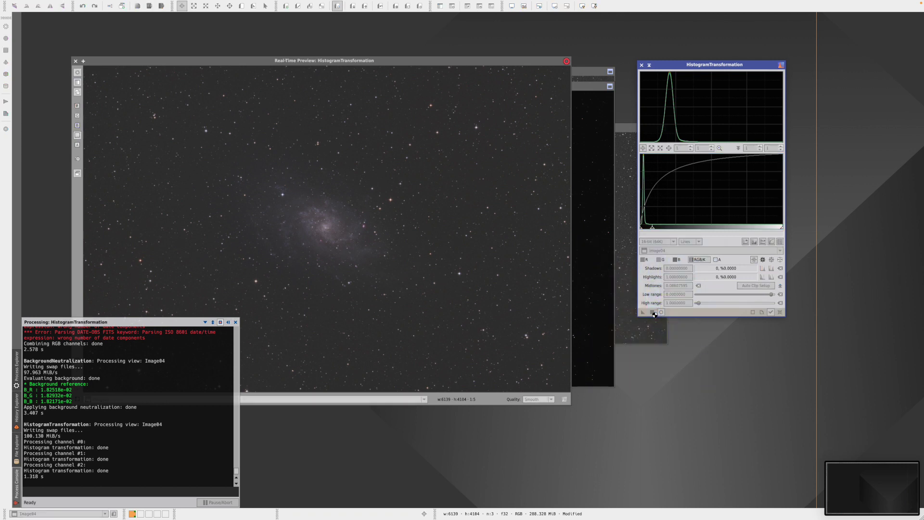
left_click(653, 313)
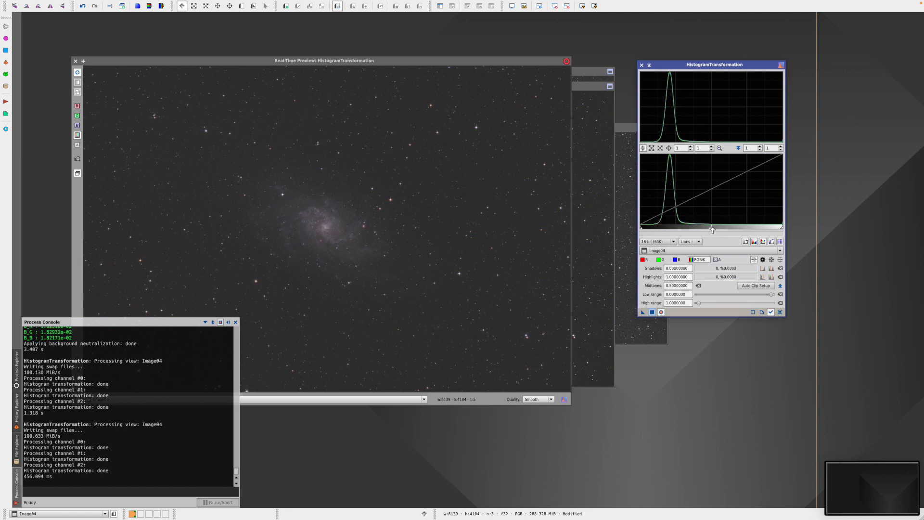
left_click_drag(711, 229, 702, 229)
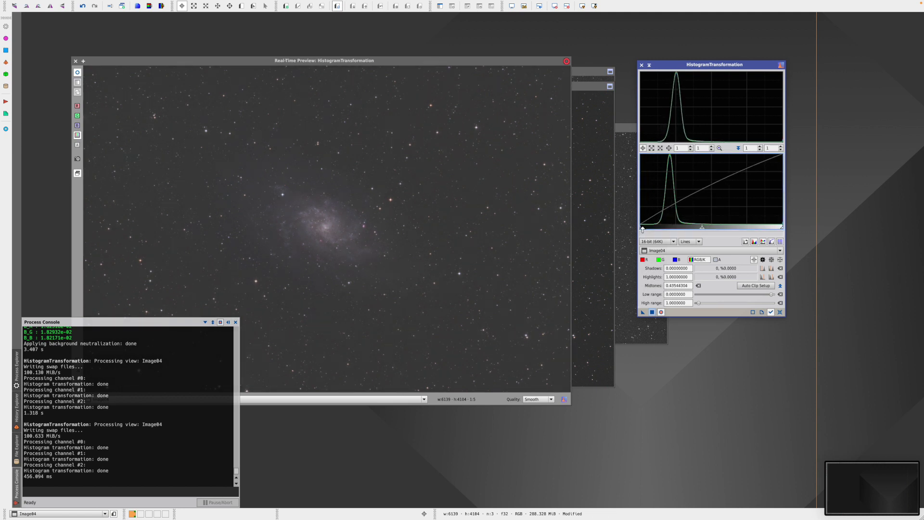
Apply a shadow-clipping stretch to Image04, then close the preview, console and histogram tool
left_click_drag(640, 230, 649, 230)
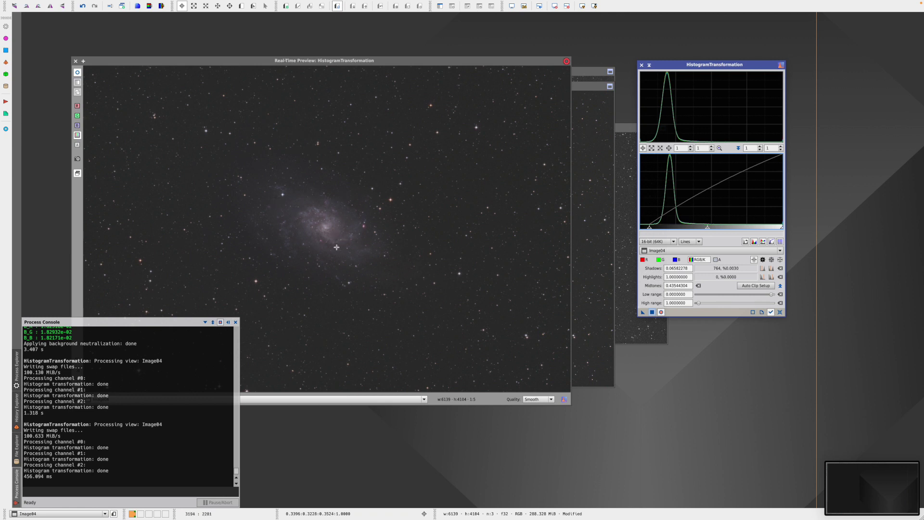
left_click(652, 312)
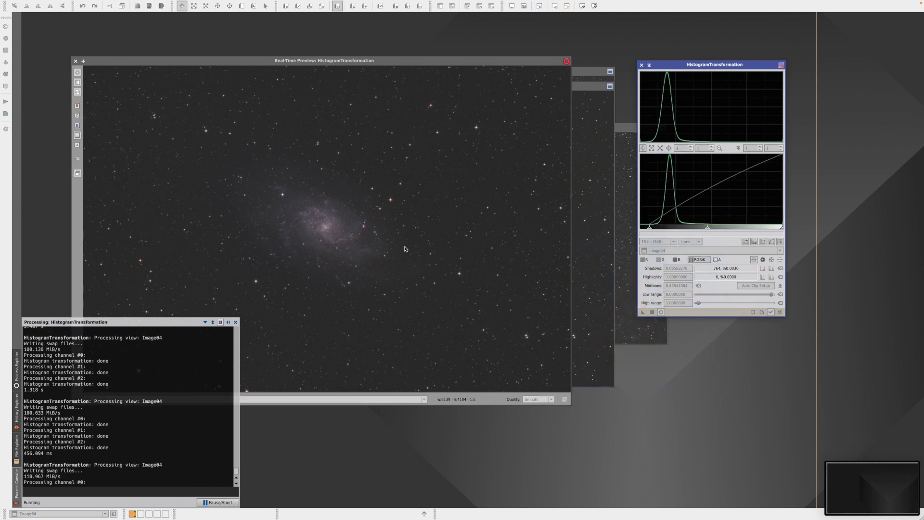
left_click(75, 62)
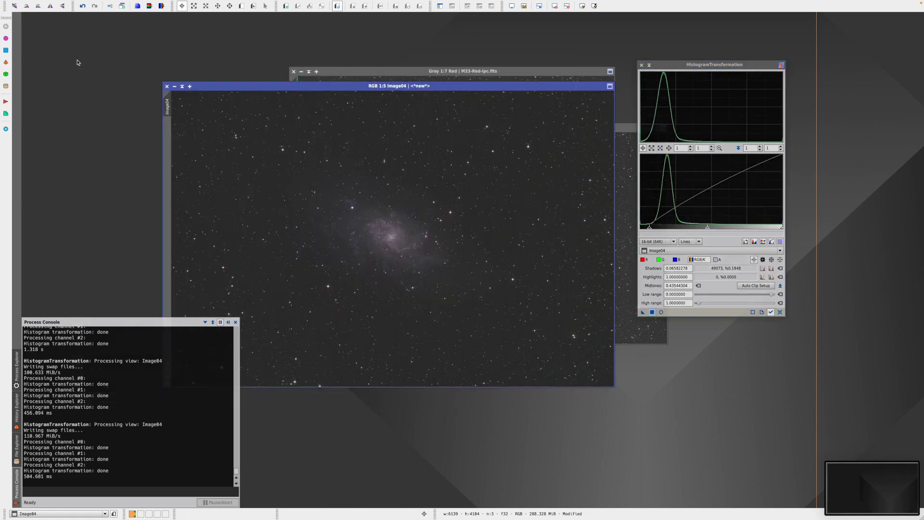
left_click_drag(376, 89, 364, 74)
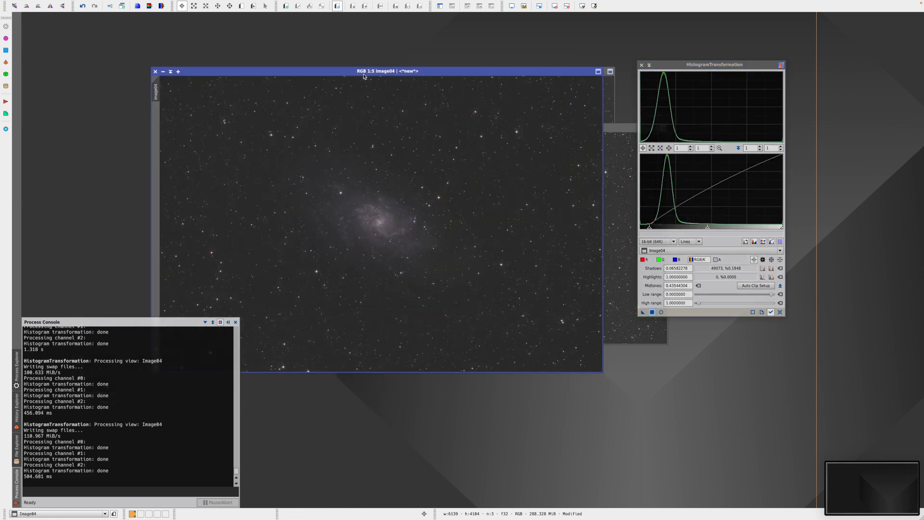
left_click(236, 322)
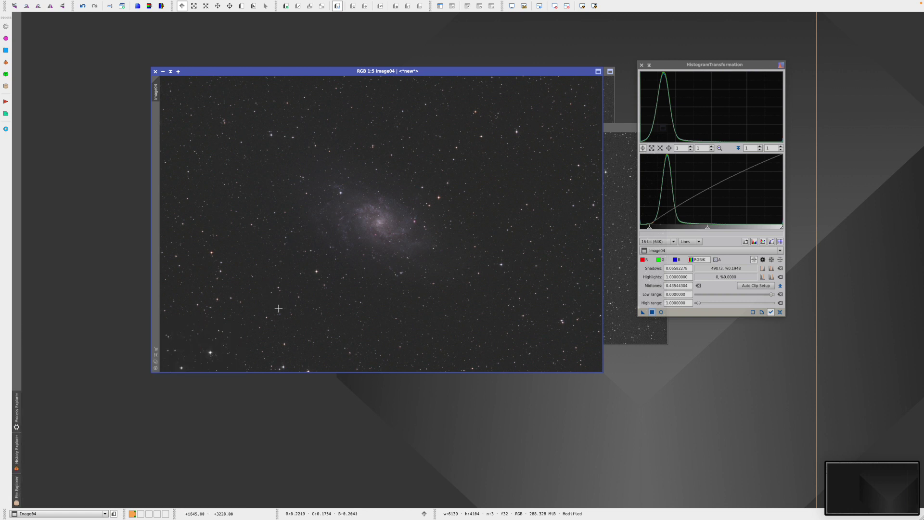
left_click(642, 65)
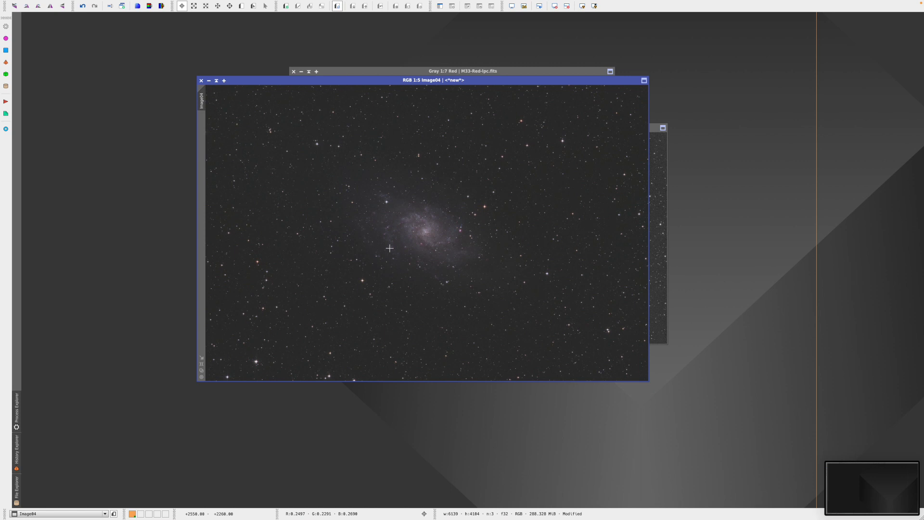
Open CurvesTransformation from All Processes and show the image histogram behind the curve
mouse_move(224, 3)
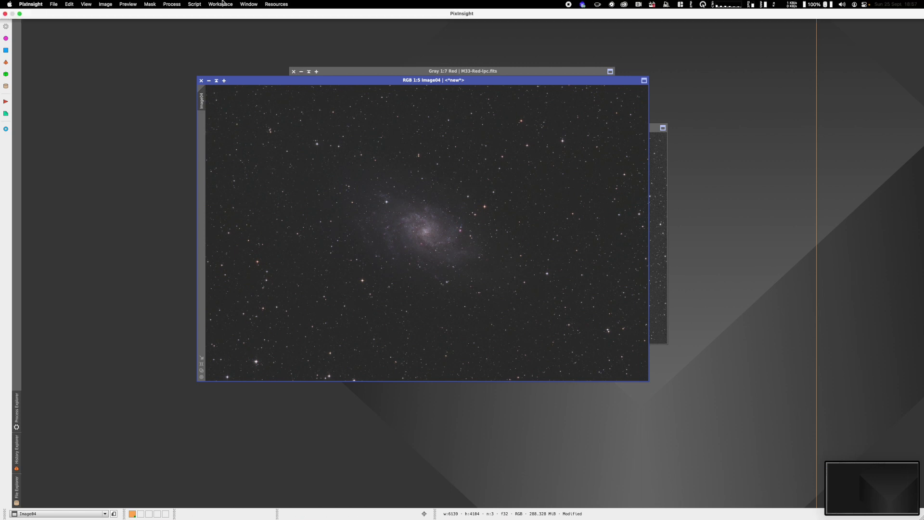
left_click(172, 4)
mouse_move(174, 15)
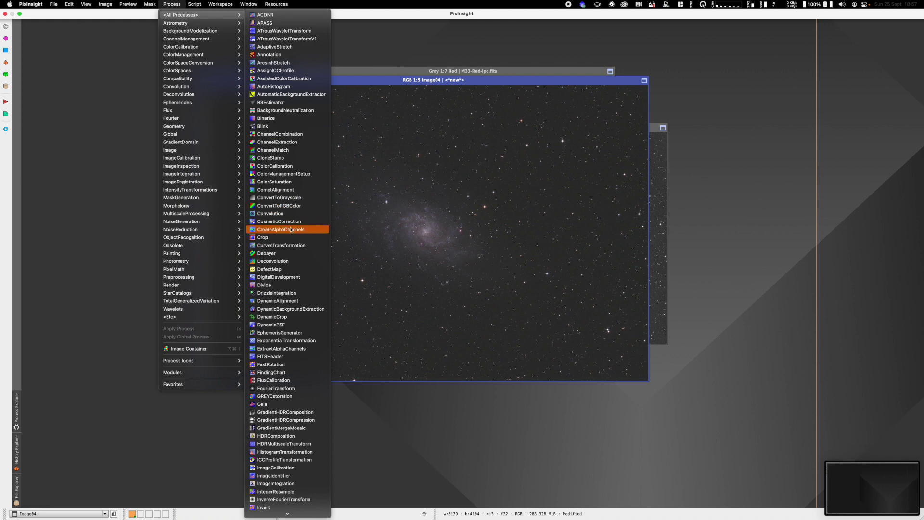
left_click(288, 246)
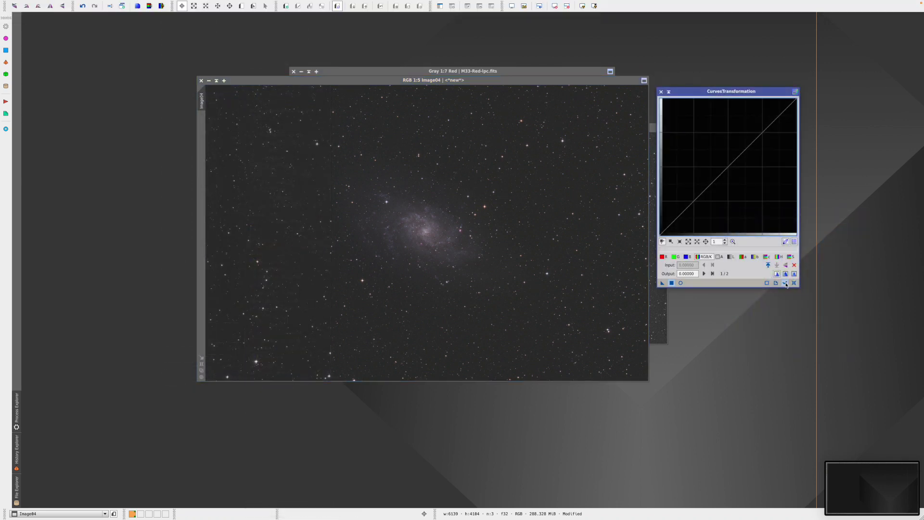
left_click(785, 283)
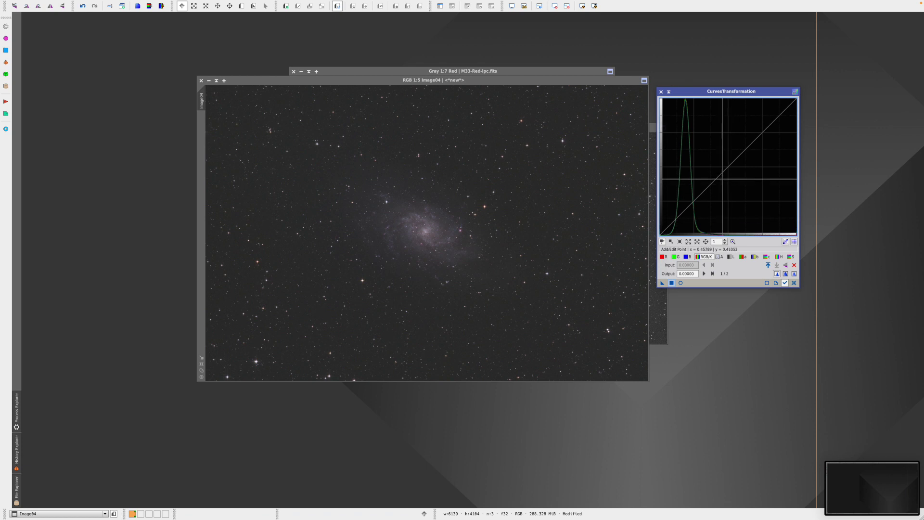
Add a centre point to the RGB/K curve and open the real-time preview beside it
left_click(728, 167)
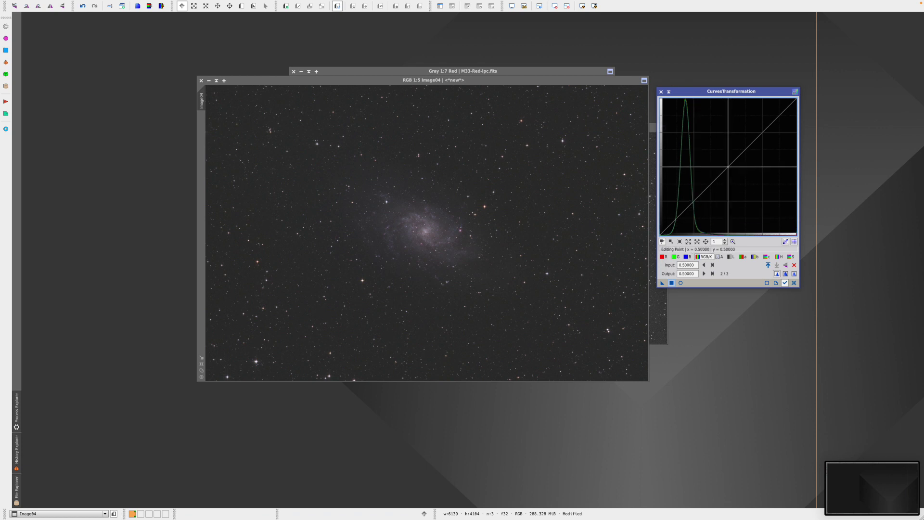
left_click(680, 282)
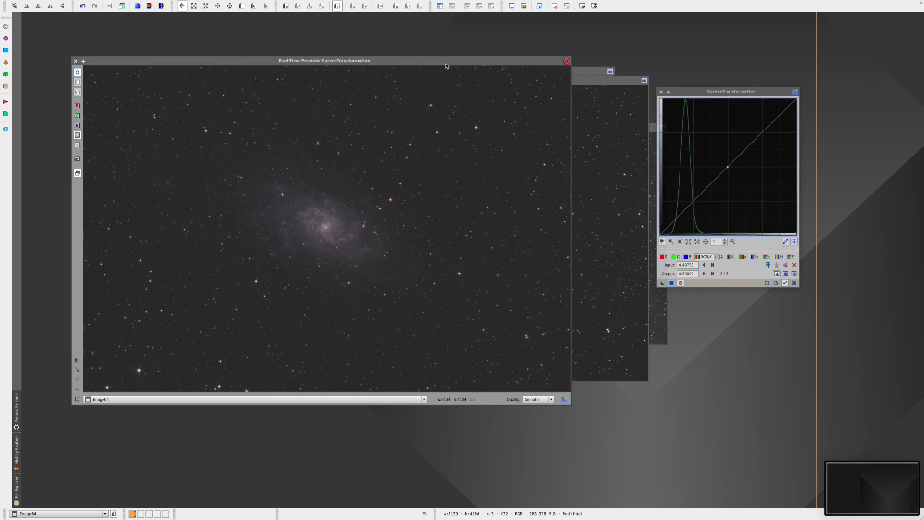
left_click_drag(447, 65, 490, 66)
Shape the S-curve with points at 0.21336→0.14737 and 0.45263→0.55526
left_click_drag(728, 167, 725, 162)
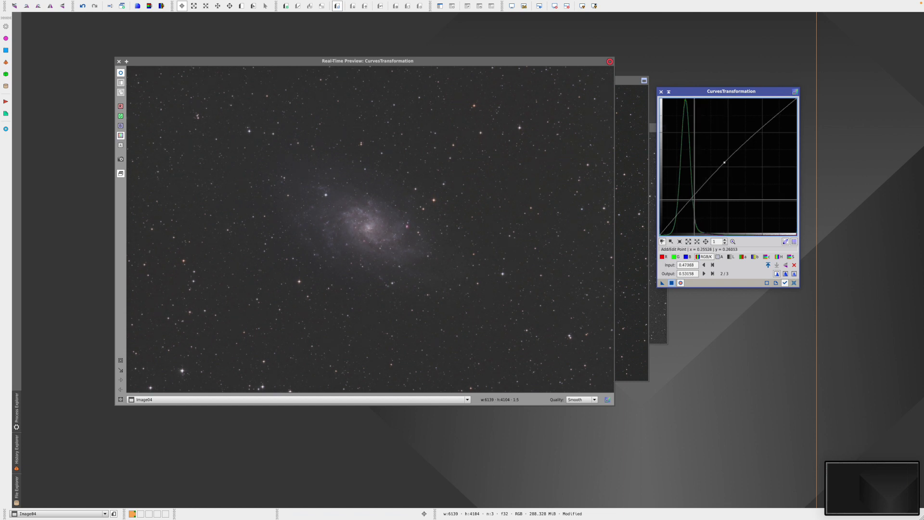
left_click(684, 206)
left_click_drag(684, 206, 685, 213)
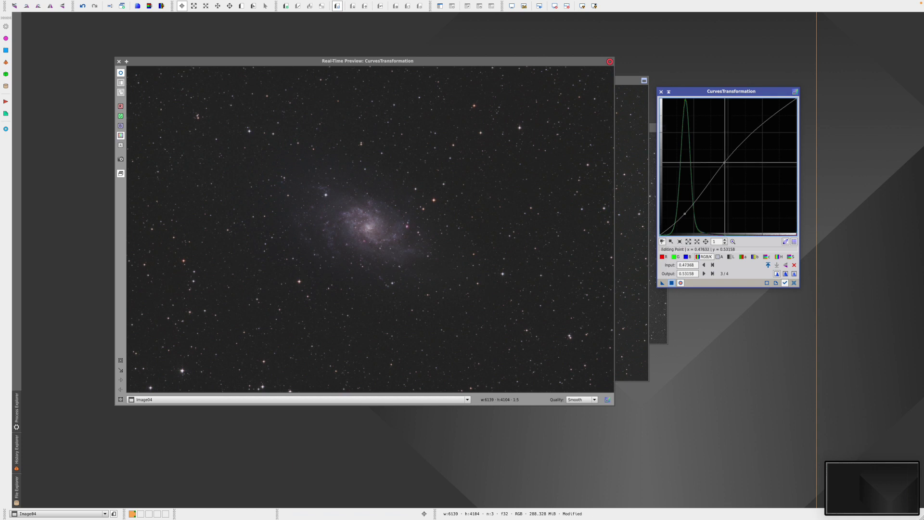
left_click_drag(723, 165, 723, 161)
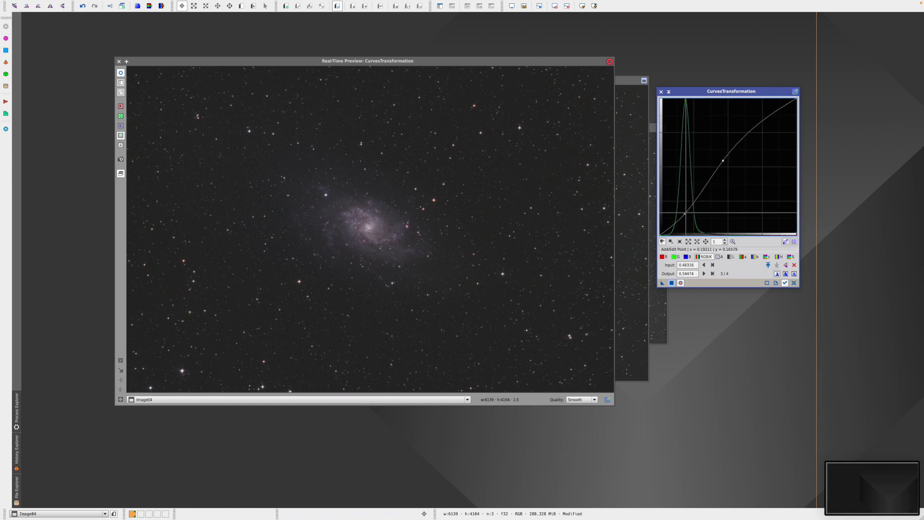
left_click_drag(685, 214, 687, 214)
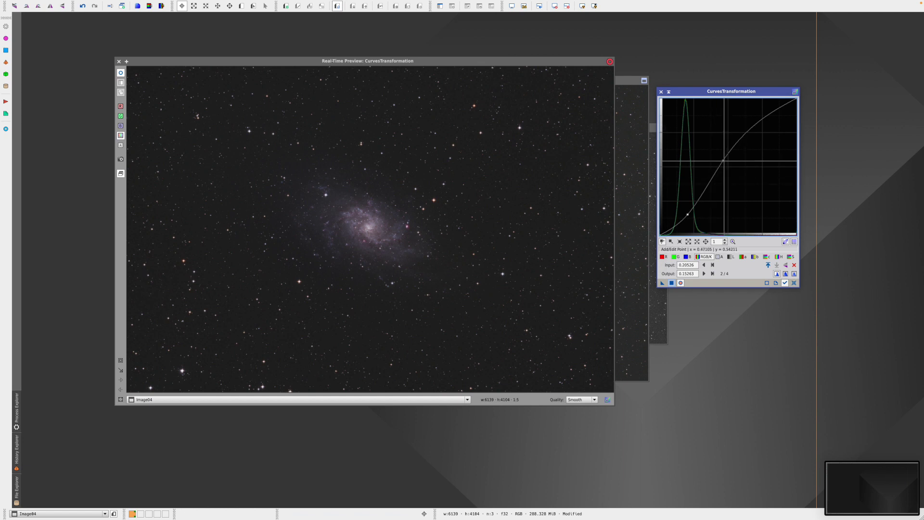
left_click_drag(723, 161, 722, 160)
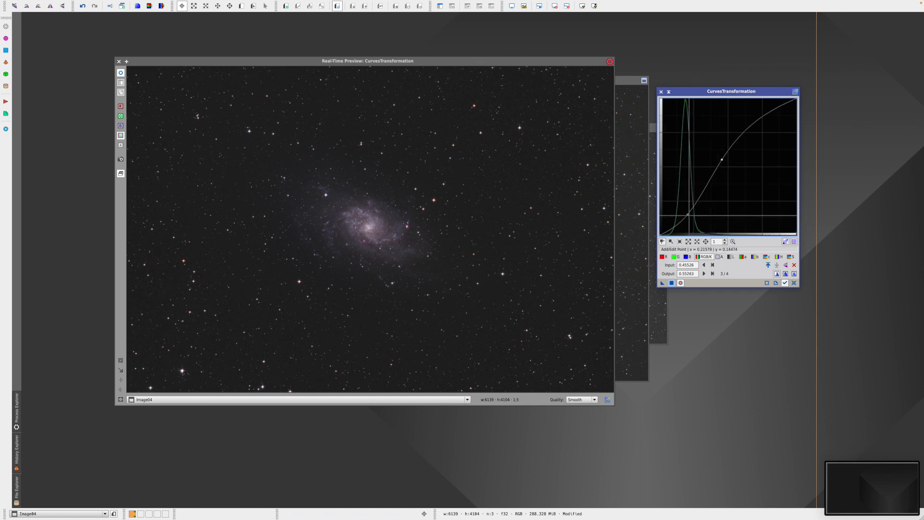
left_click(688, 214)
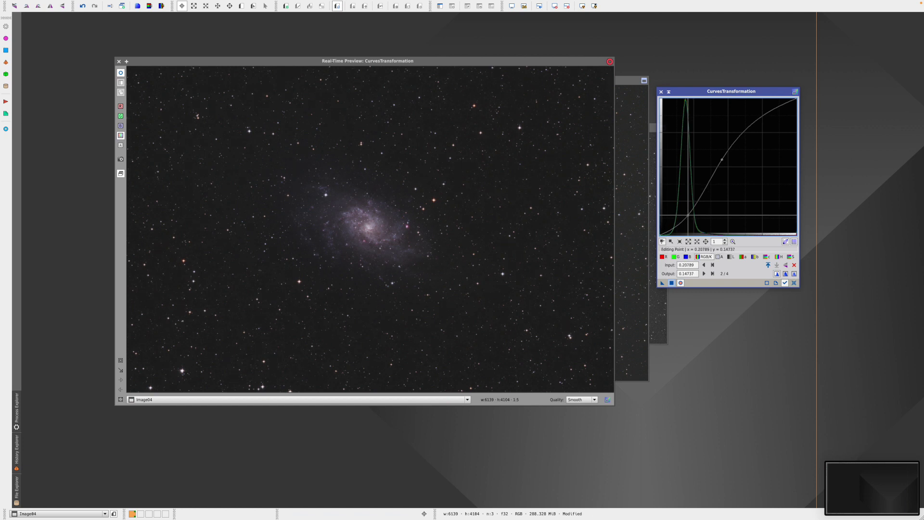
left_click_drag(688, 215, 688, 215)
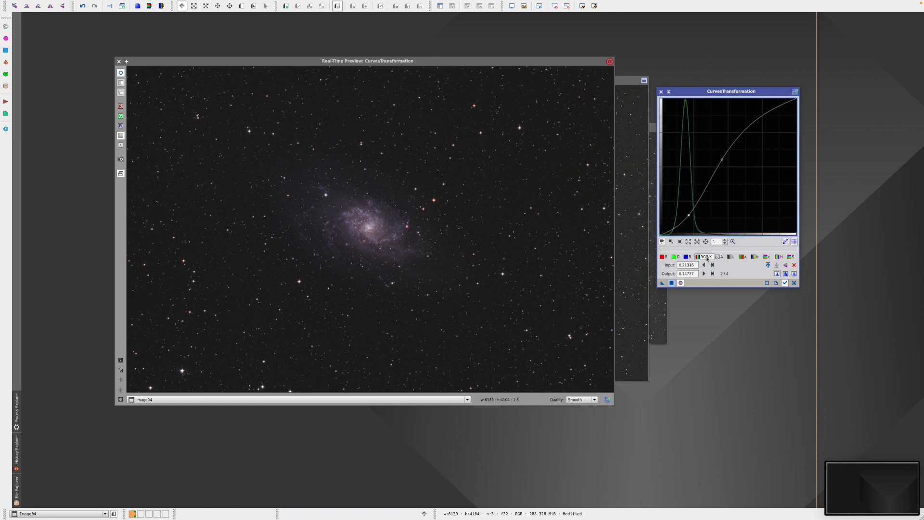
Raise the saturation curve to 0.43158→0.49474 and apply the curves to Image04
left_click(792, 257)
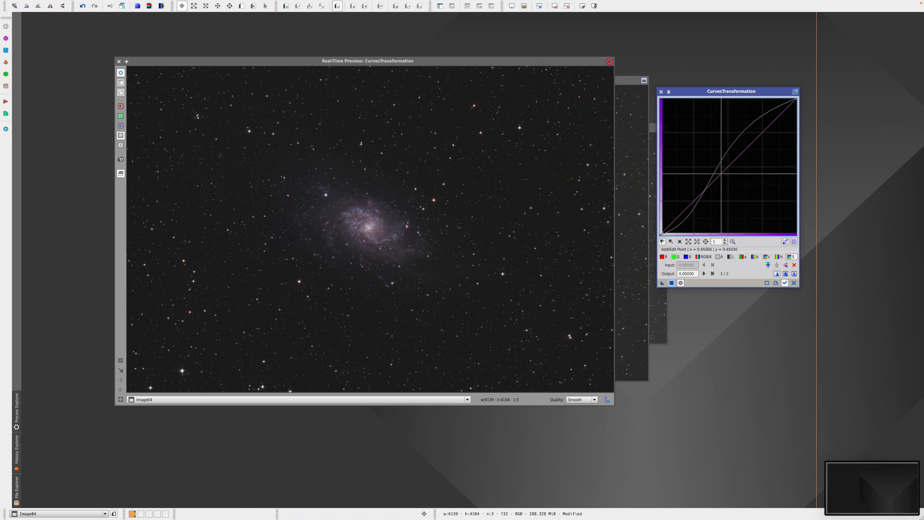
left_click(721, 174)
mouse_move(721, 173)
left_mouse_down()
mouse_move(700, 135)
mouse_move(719, 166)
left_mouse_up()
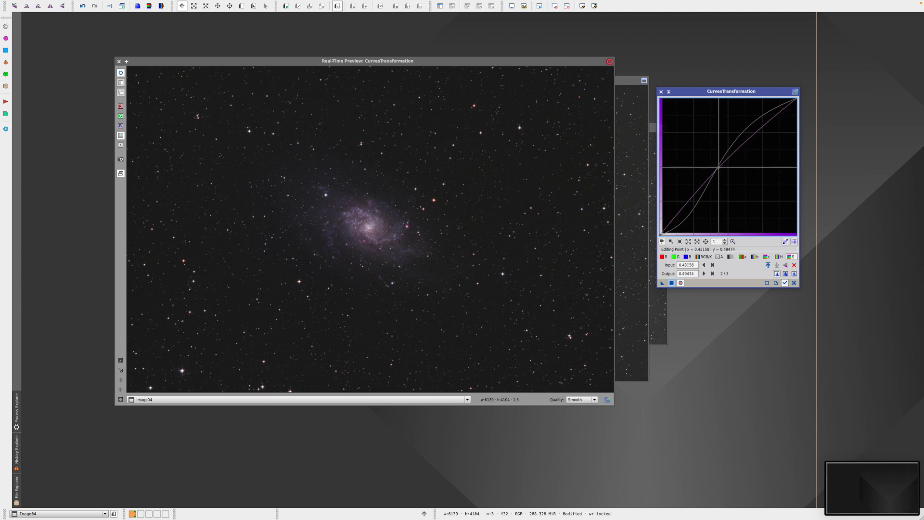
left_click(672, 284)
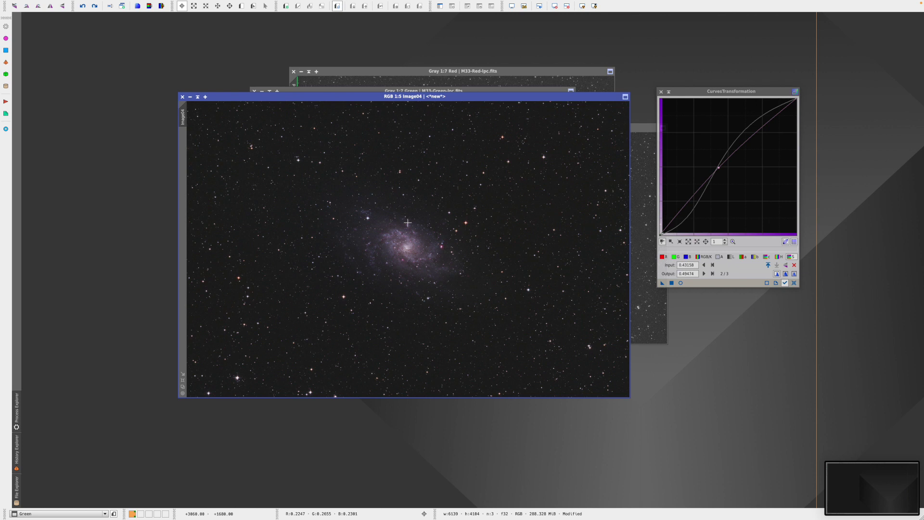
scroll(404, 226, "down", 2)
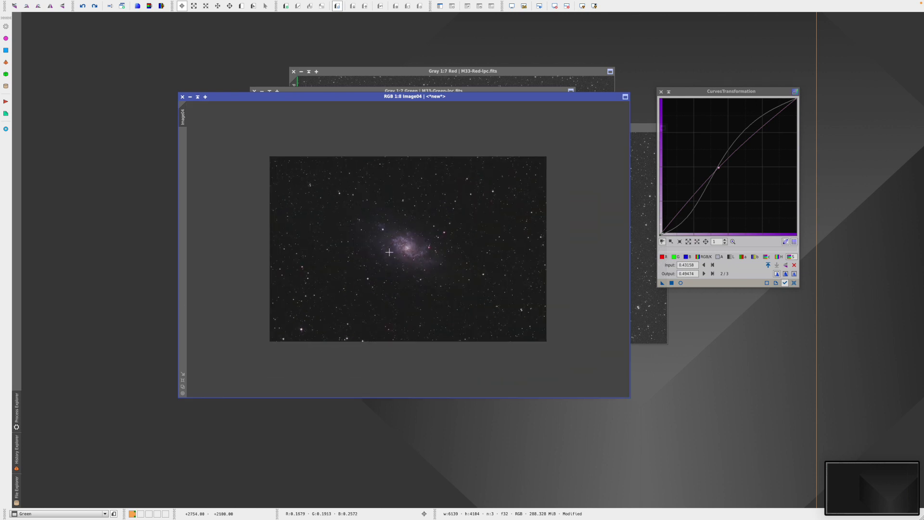
scroll(389, 251, "up", 5)
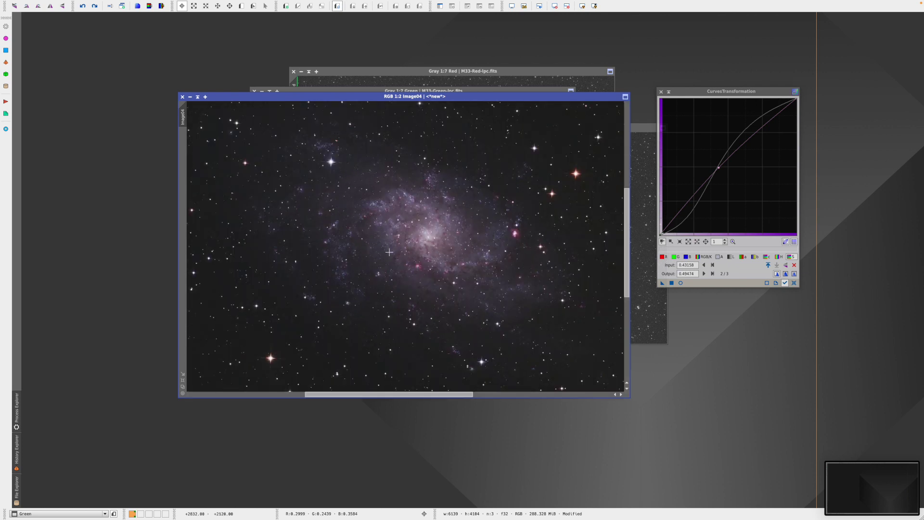
scroll(388, 251, "up", 1)
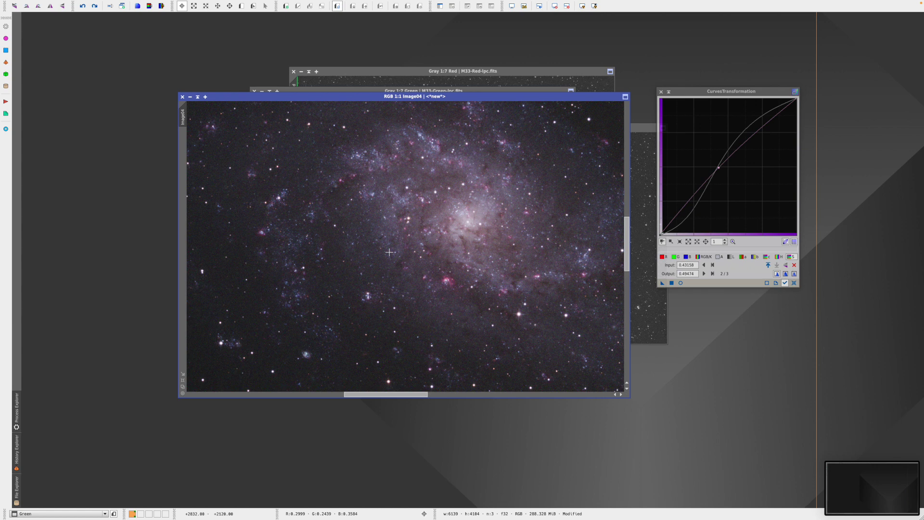
scroll(389, 252, "down", 1)
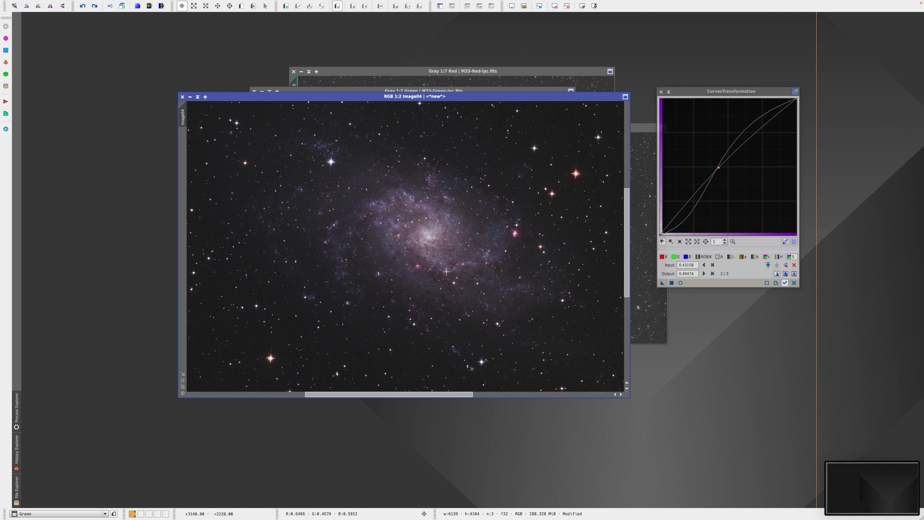
scroll(446, 271, "down", 1)
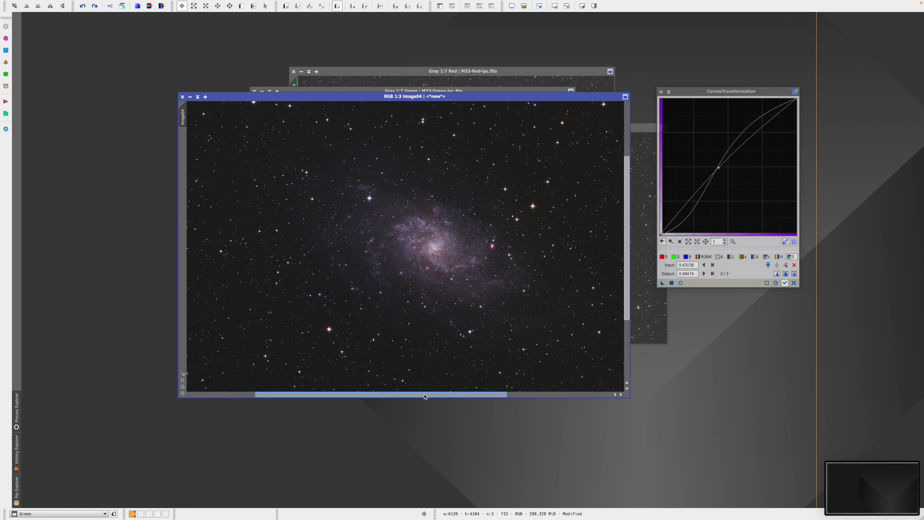
left_click_drag(424, 396, 443, 397)
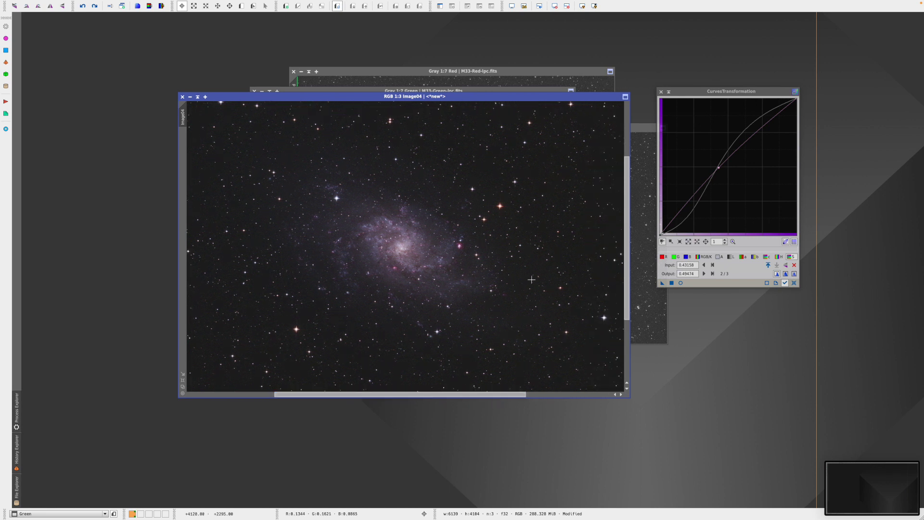
left_click_drag(626, 247, 628, 243)
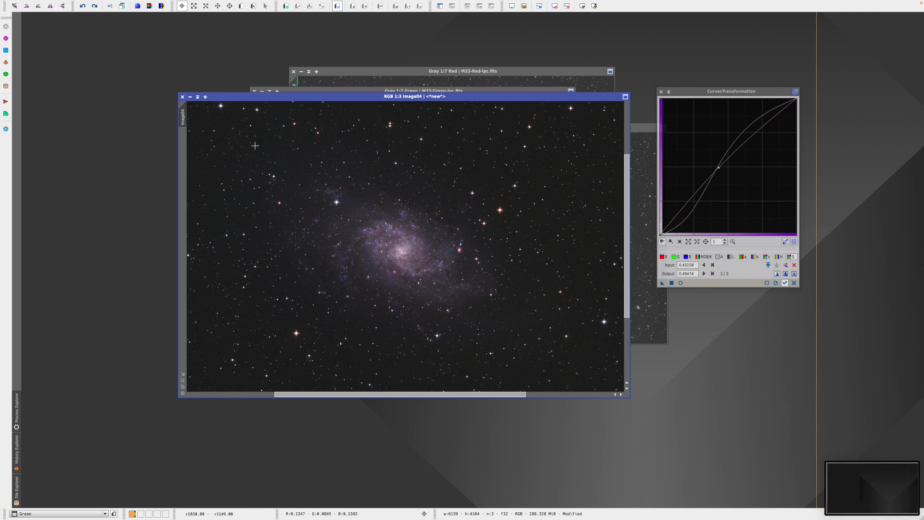
Downsample Image04 by a factor of 2 to 3069×2052 pixels with IntegerResample
left_click(169, 3)
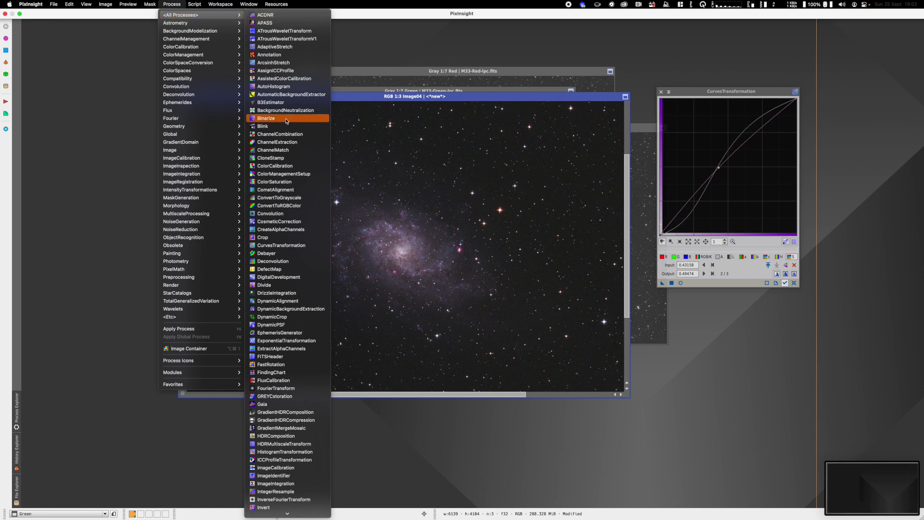
scroll(270, 115, "down", 10)
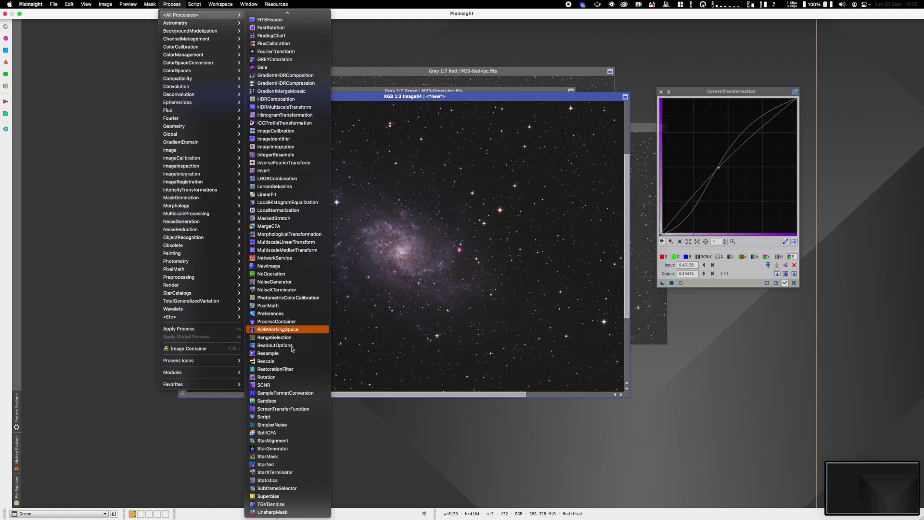
scroll(289, 370, "up", 3)
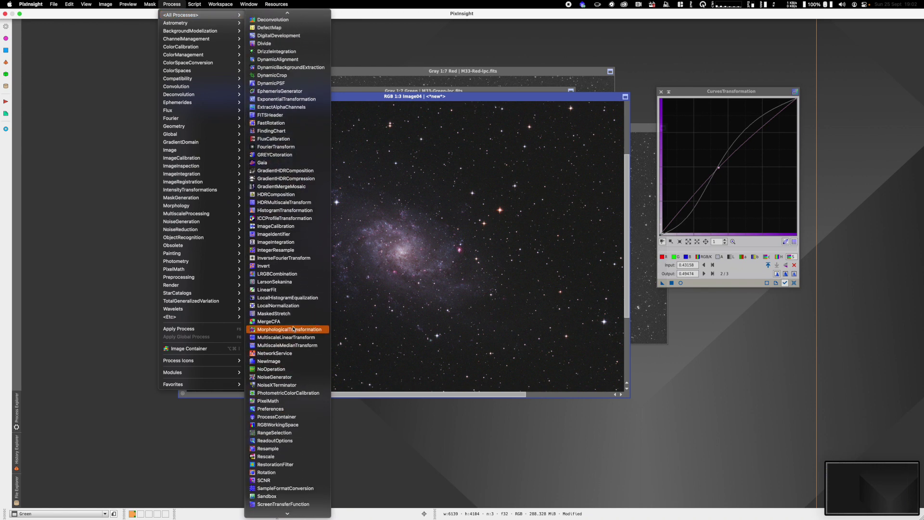
left_click(284, 250)
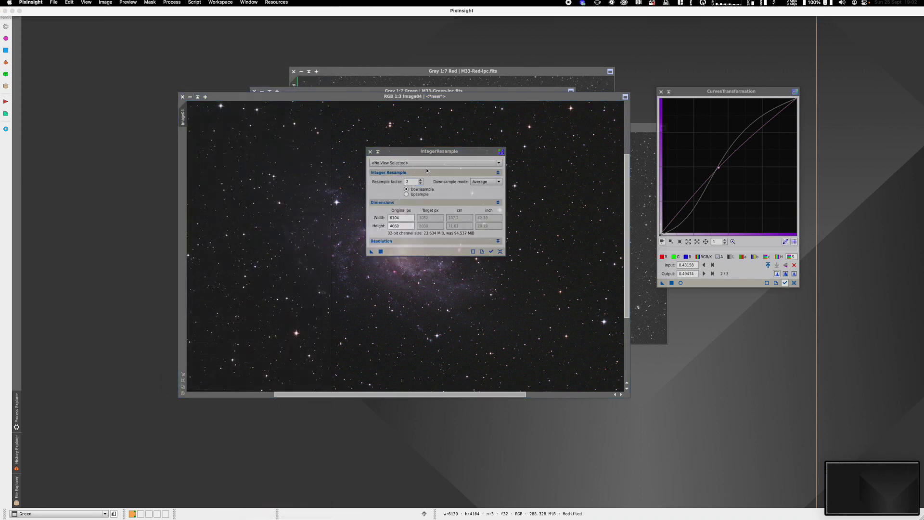
left_click_drag(454, 150, 486, 146)
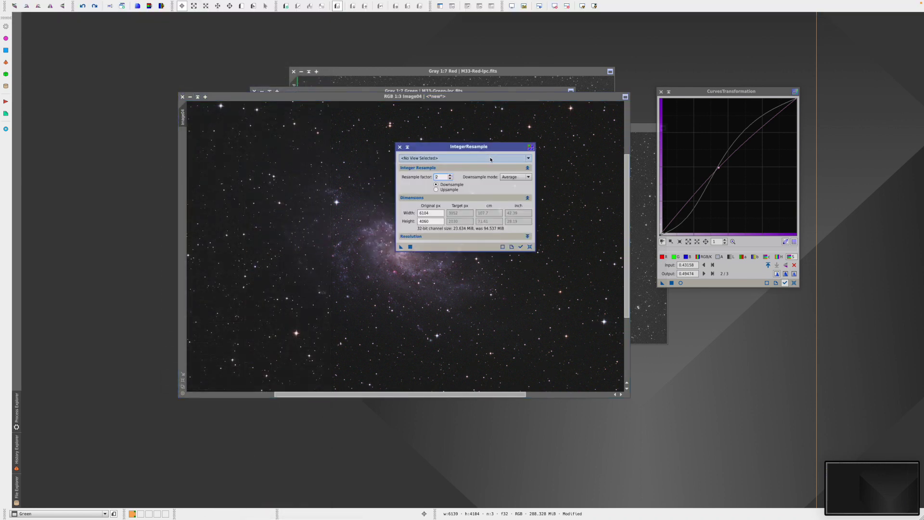
left_click(440, 177)
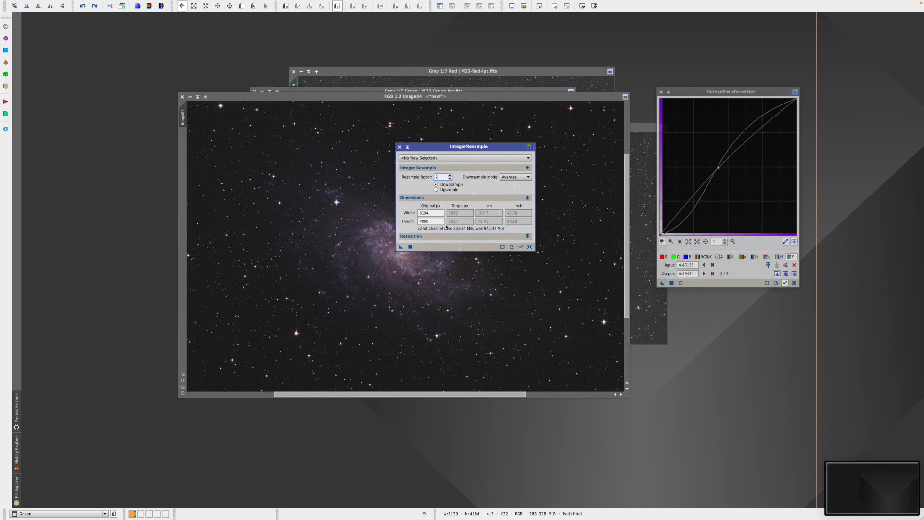
left_click_drag(401, 247, 332, 255)
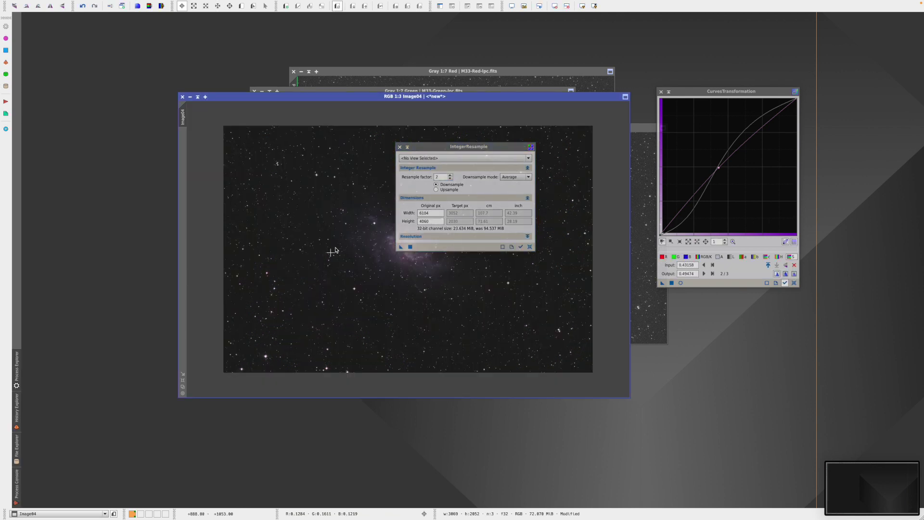
left_click(399, 146)
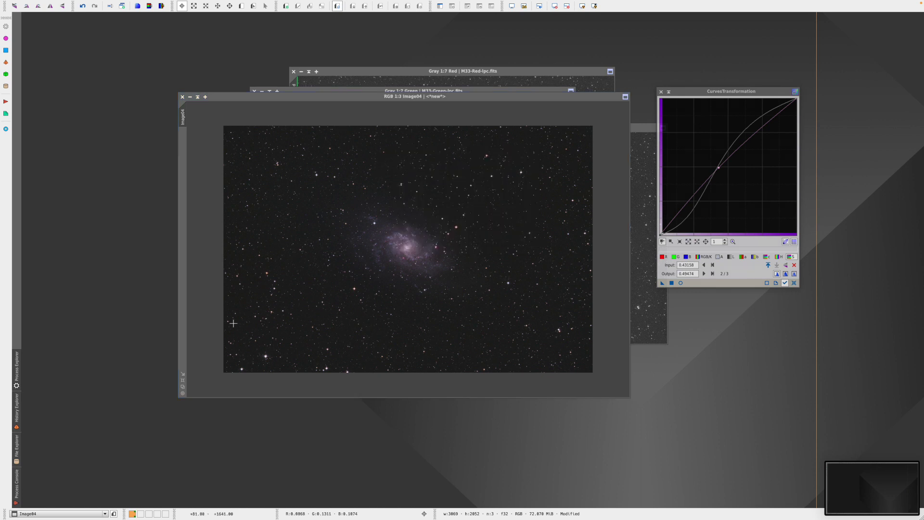
Fit the whole resampled image in its window
left_click(182, 374)
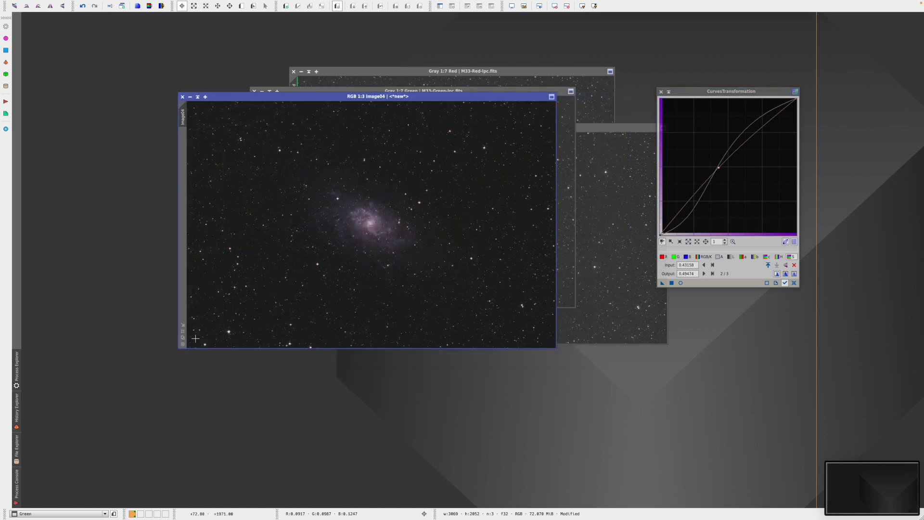
mouse_move(92, 2)
left_click(53, 4)
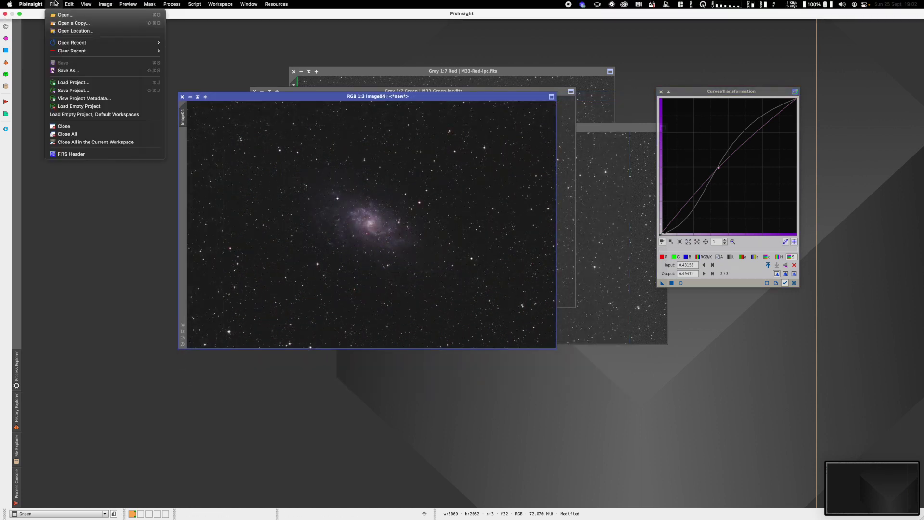
Save Image04 as M33.png, overwriting the existing file and accepting the PNG accuracy warning
left_click(87, 69)
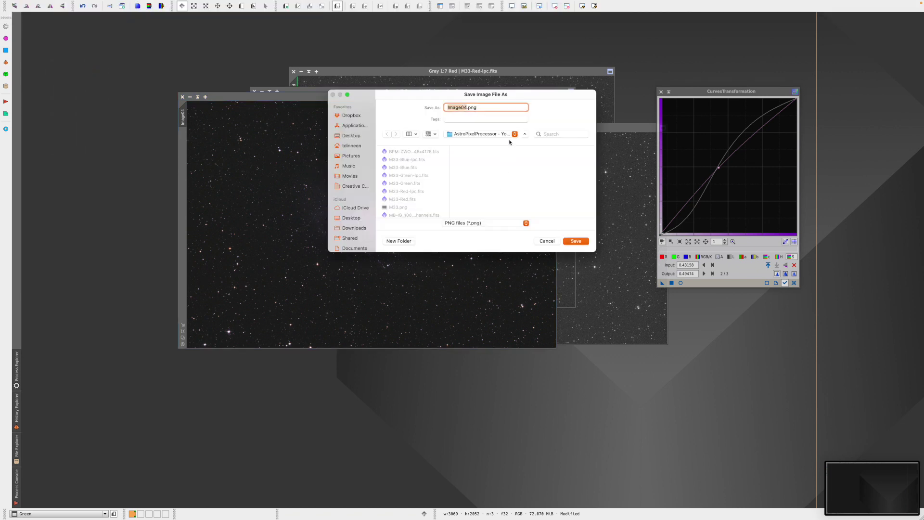
type("M33")
left_click(577, 241)
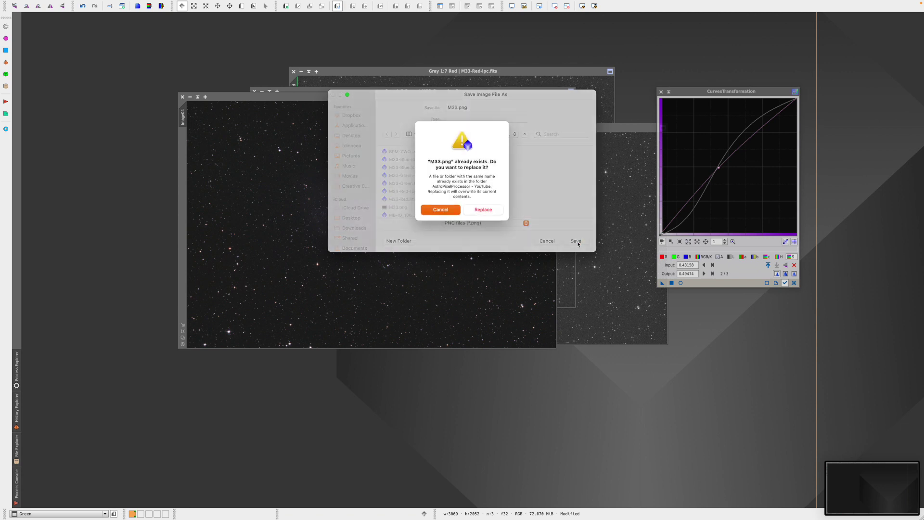
left_click(494, 211)
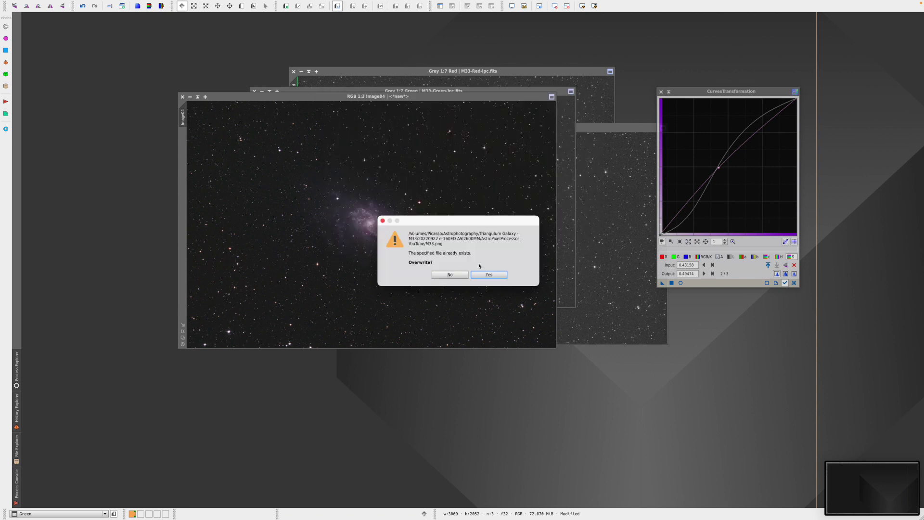
left_click(489, 276)
left_click(505, 280)
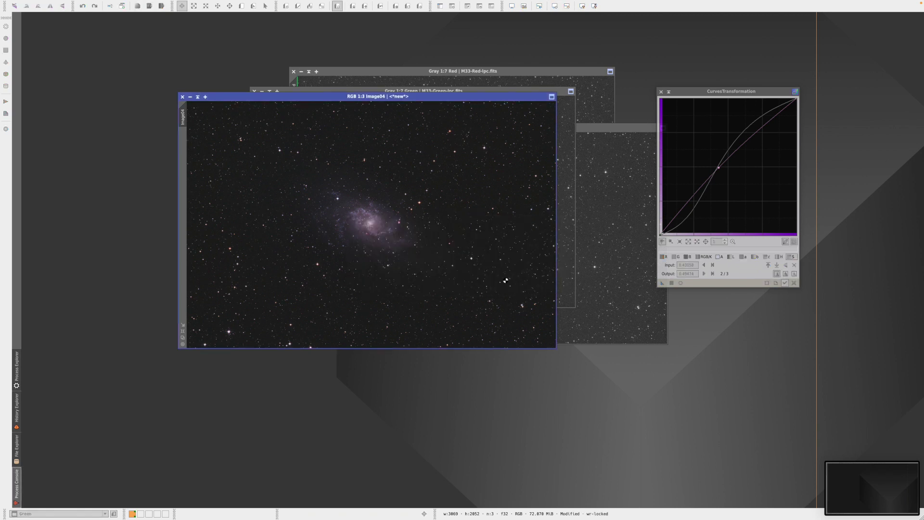